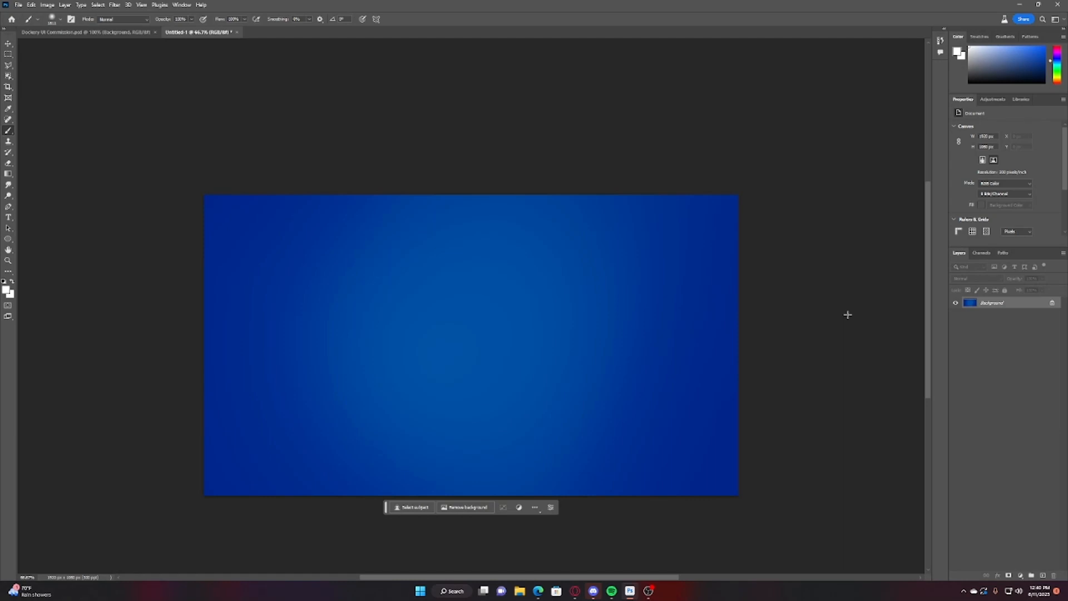
Add a new layer above the blue background and set the foreground colour to golden yellow
{"action": "left_click", "coordinate": [645, 590]}
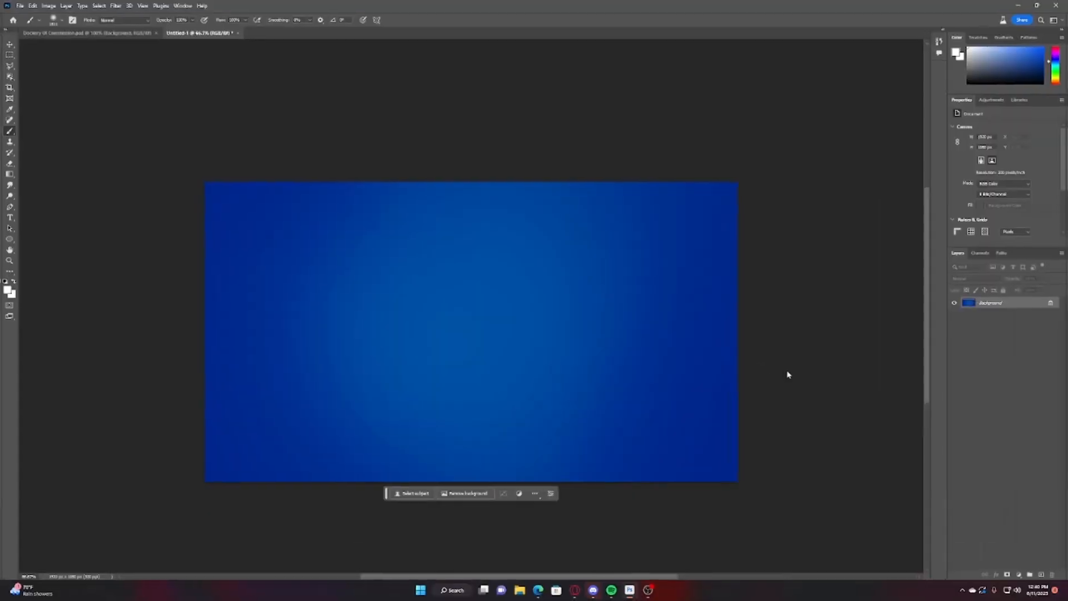
{"action": "key", "text": "ctrl+plus"}
{"action": "scroll", "coordinate": [552, 328], "scroll_direction": "down", "scroll_amount": 5}
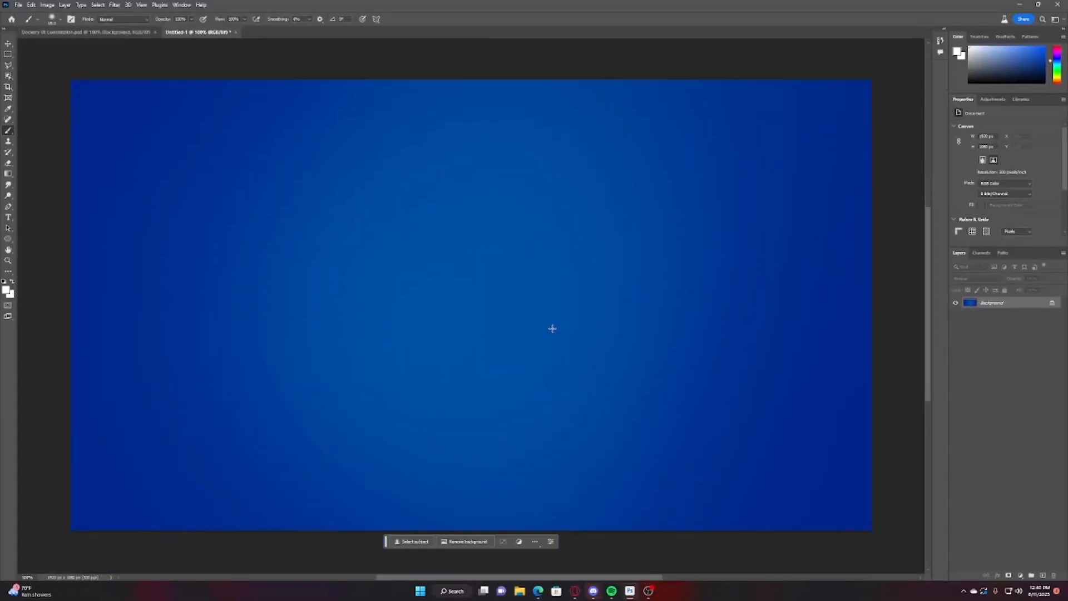
{"action": "scroll", "coordinate": [515, 302], "scroll_direction": "up", "scroll_amount": 2}
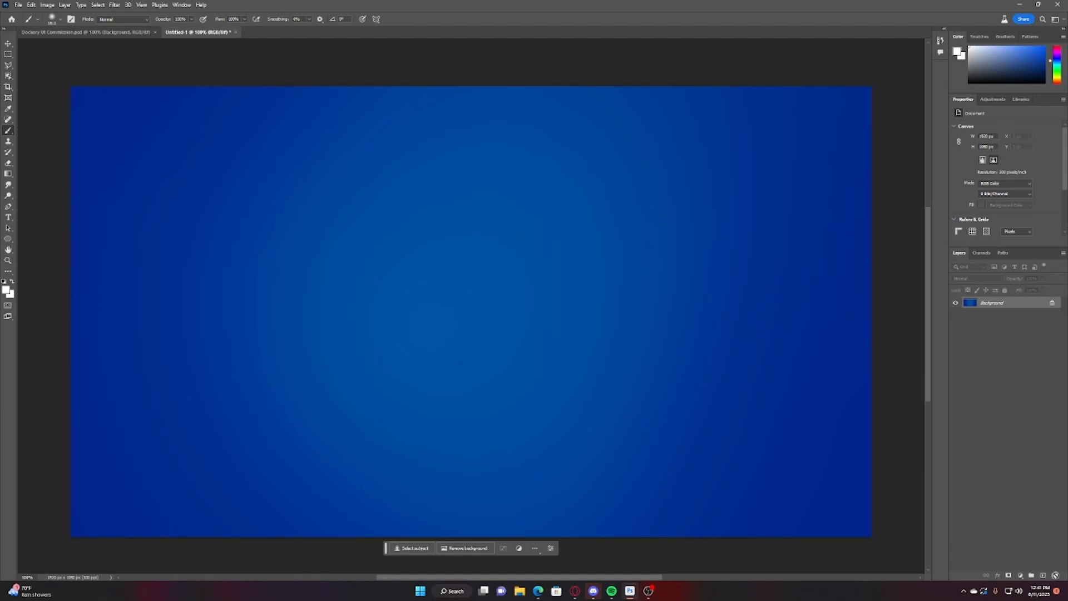
{"action": "left_click", "coordinate": [1043, 575]}
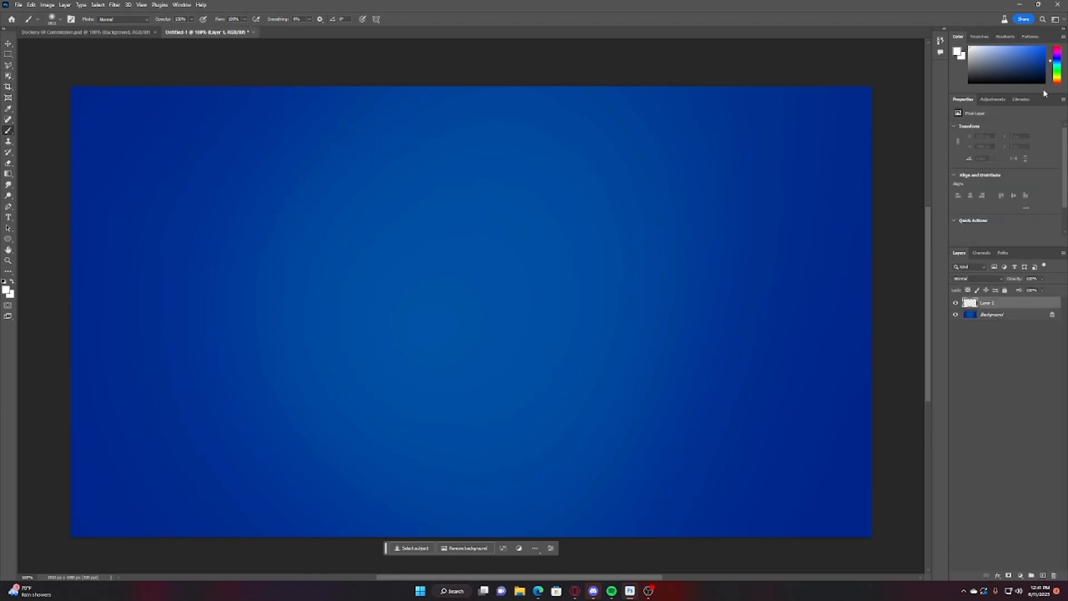
{"action": "left_click_drag", "start_coordinate": [1063, 84], "coordinate": [1057, 78]}
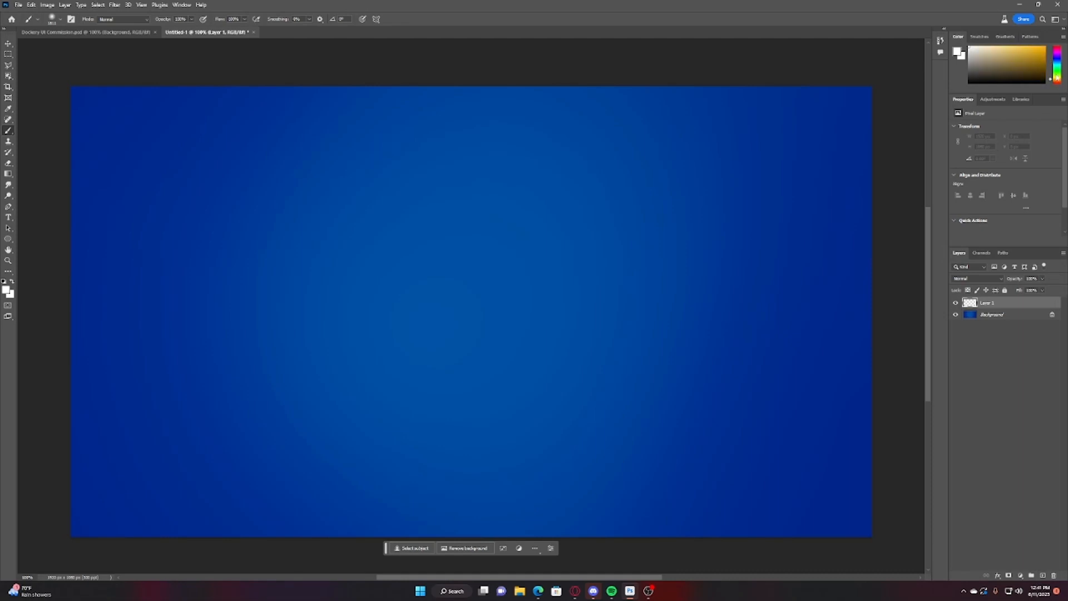
{"action": "left_click", "coordinate": [1034, 47]}
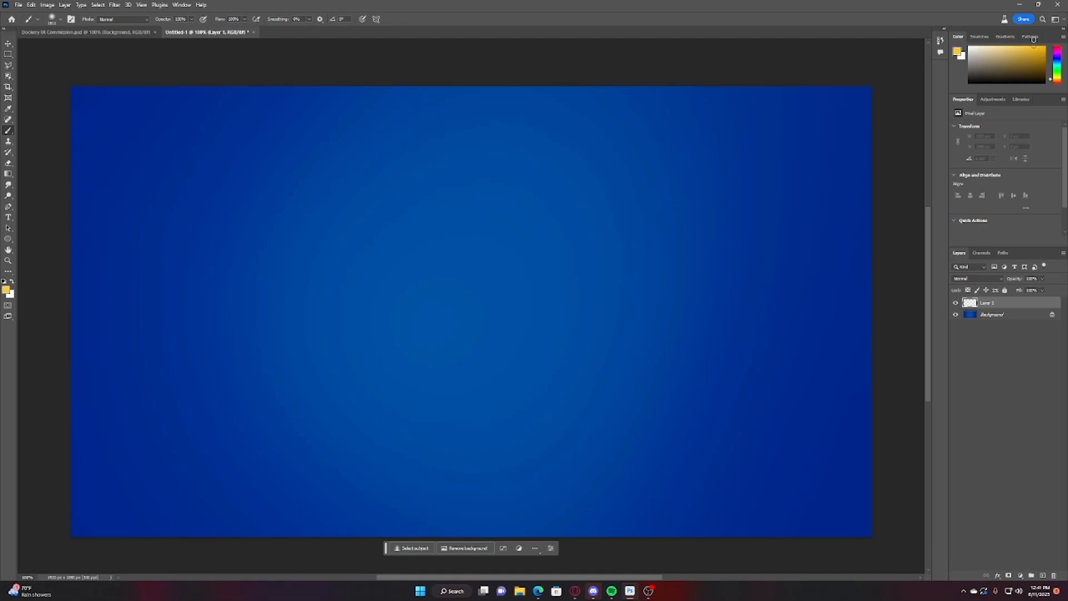
Choose the Polygon tool and reduce its star ratio below 100% so that it draws stars
{"action": "left_click", "coordinate": [7, 240]}
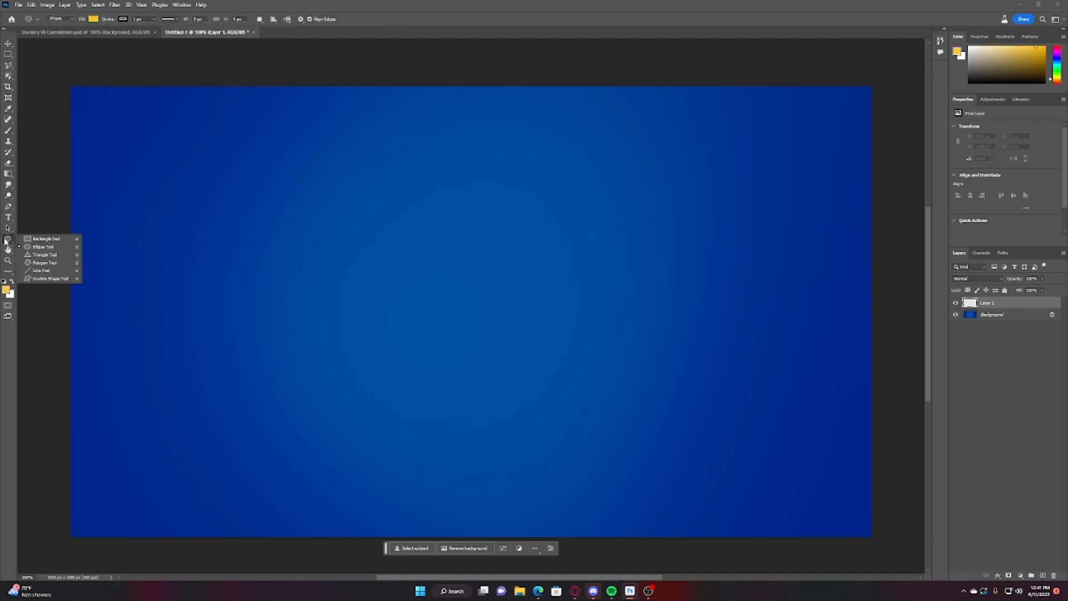
{"action": "left_click", "coordinate": [8, 239]}
{"action": "left_click", "coordinate": [9, 240]}
{"action": "left_click", "coordinate": [44, 262]}
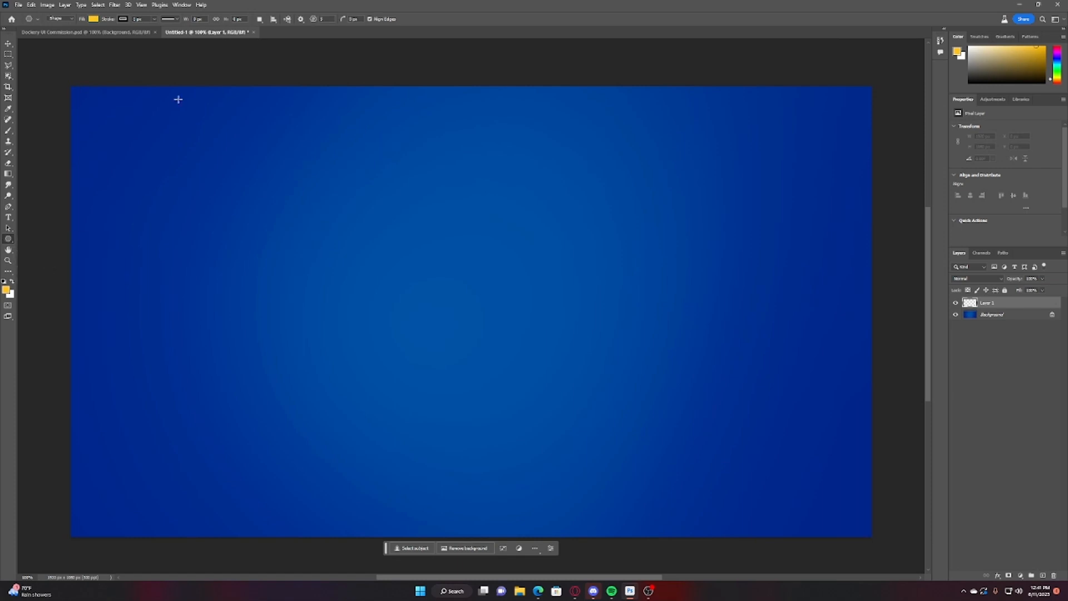
{"action": "left_click", "coordinate": [301, 20]}
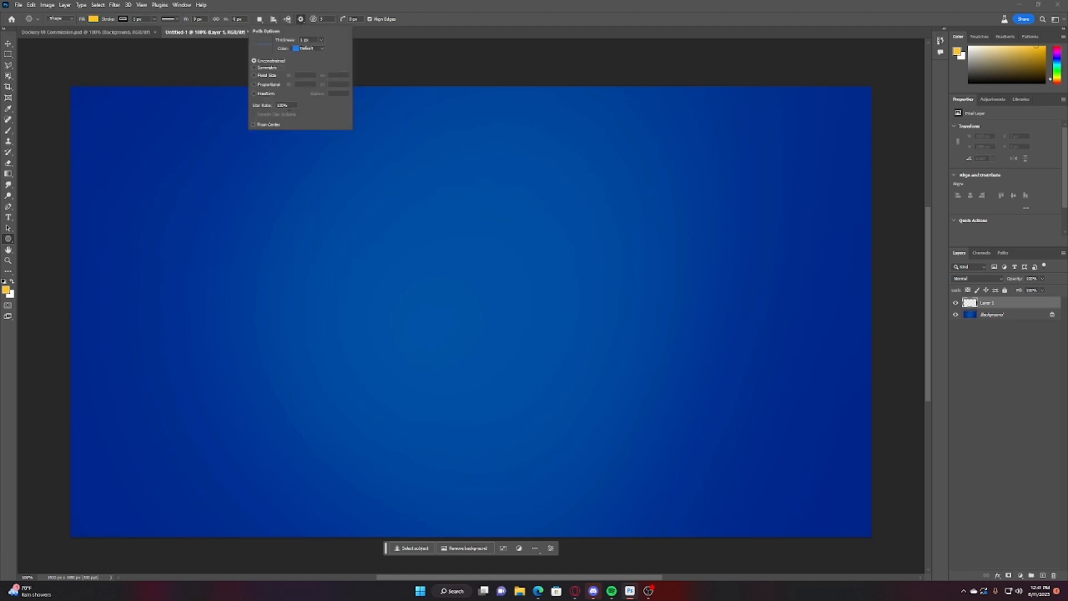
{"action": "left_click_drag", "start_coordinate": [288, 107], "coordinate": [226, 112]}
{"action": "left_click", "coordinate": [226, 113]}
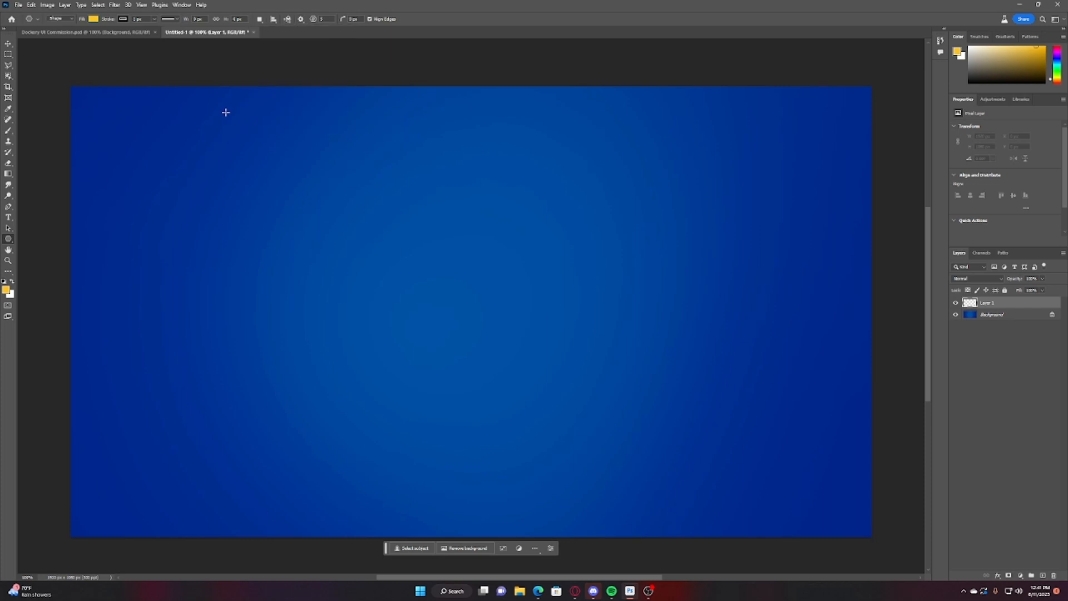
Draw a yellow star about 510 px wide near the canvas centre, with no stroke and a 40 px corner radius
{"action": "left_click", "coordinate": [114, 21]}
{"action": "left_click", "coordinate": [75, 35]}
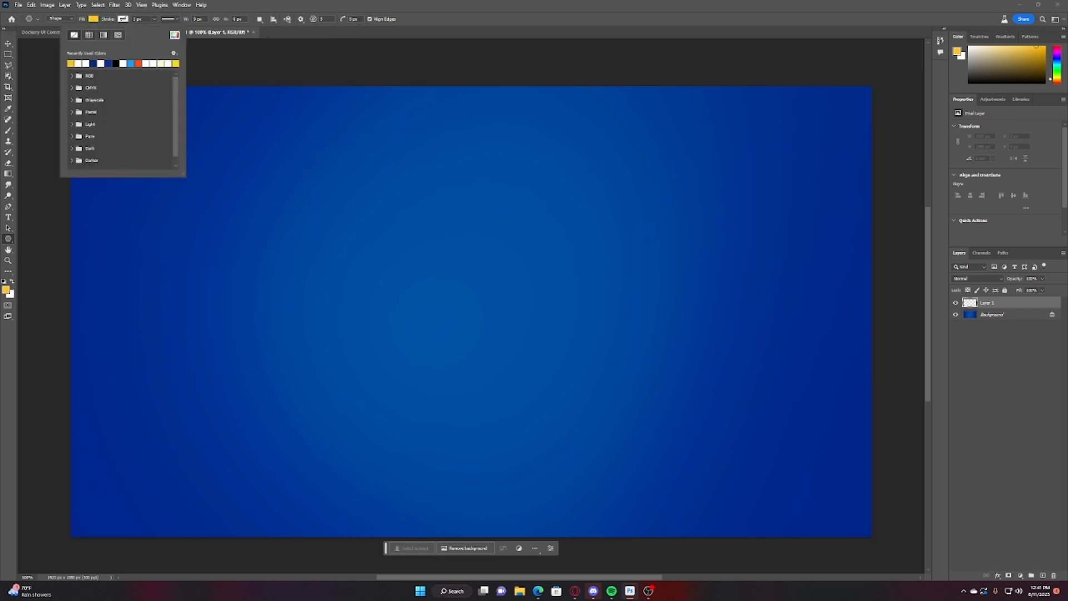
{"action": "left_click", "coordinate": [268, 36]}
{"action": "type", "text": "40"}
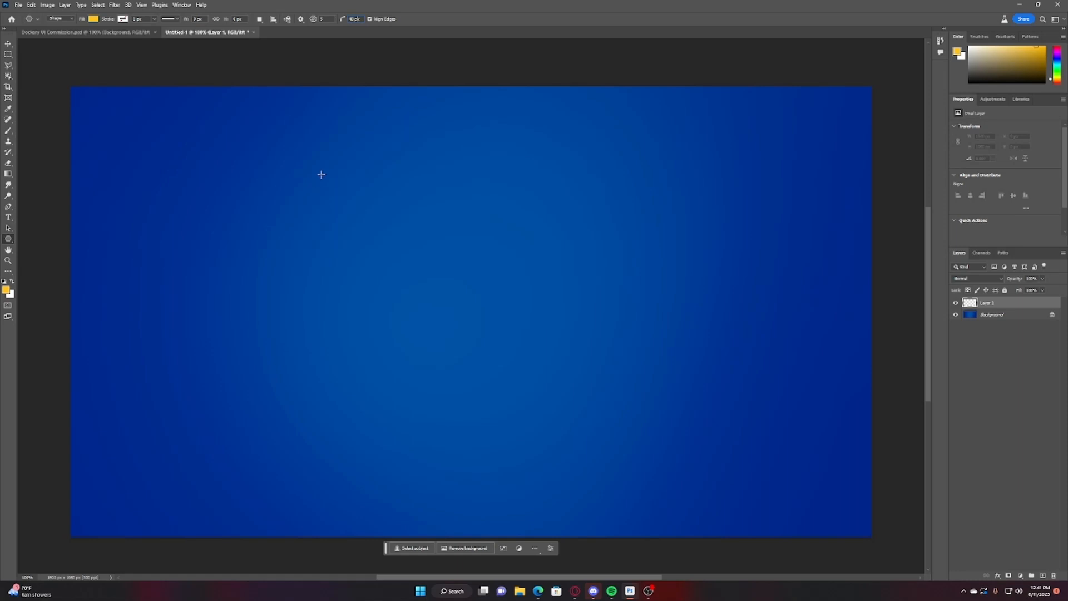
{"action": "left_click_drag", "start_coordinate": [321, 174], "coordinate": [656, 448]}
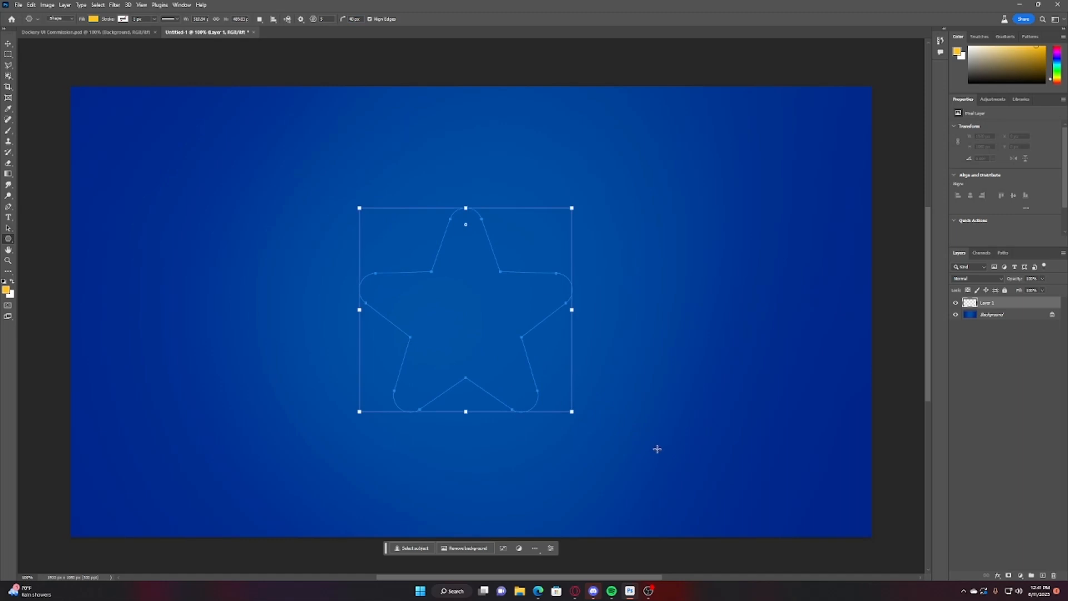
Reposition the star slightly and scale it up proportionally to about 122%
{"action": "left_click", "coordinate": [8, 44]}
{"action": "mouse_move", "coordinate": [503, 286]}
{"action": "left_mouse_down"}
{"action": "mouse_move", "coordinate": [524, 274]}
{"action": "mouse_move", "coordinate": [513, 294]}
{"action": "left_mouse_up"}
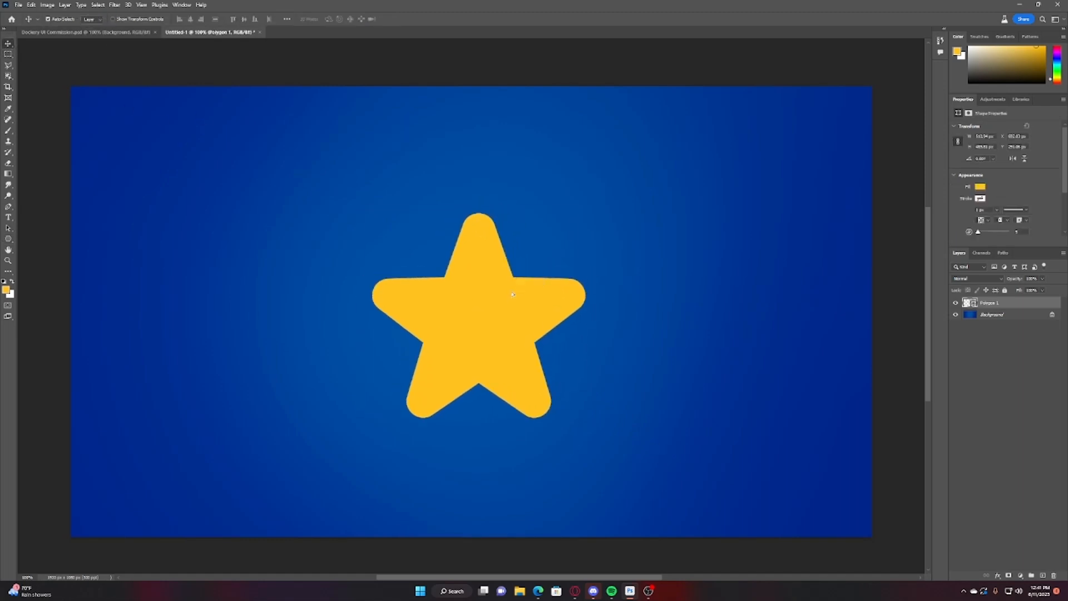
{"action": "key", "text": "ctrl+t"}
{"action": "left_click_drag", "start_coordinate": [374, 213], "coordinate": [330, 172]}
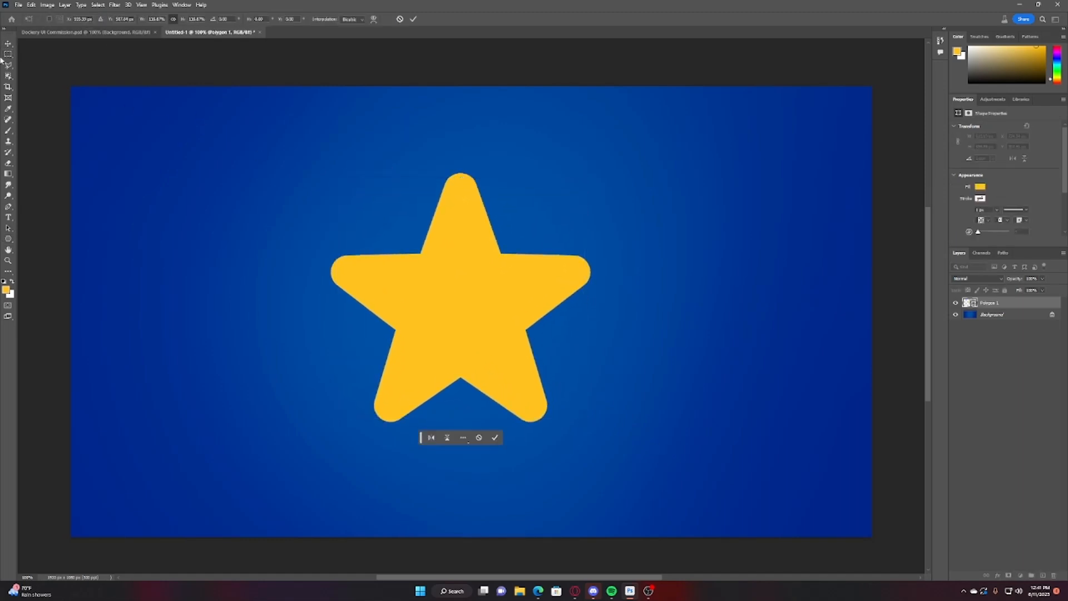
{"action": "key", "text": "Return"}
Select the whole canvas and align the star to its centre horizontally and vertically
{"action": "key", "text": "ctrl+a"}
{"action": "left_click", "coordinate": [244, 19]}
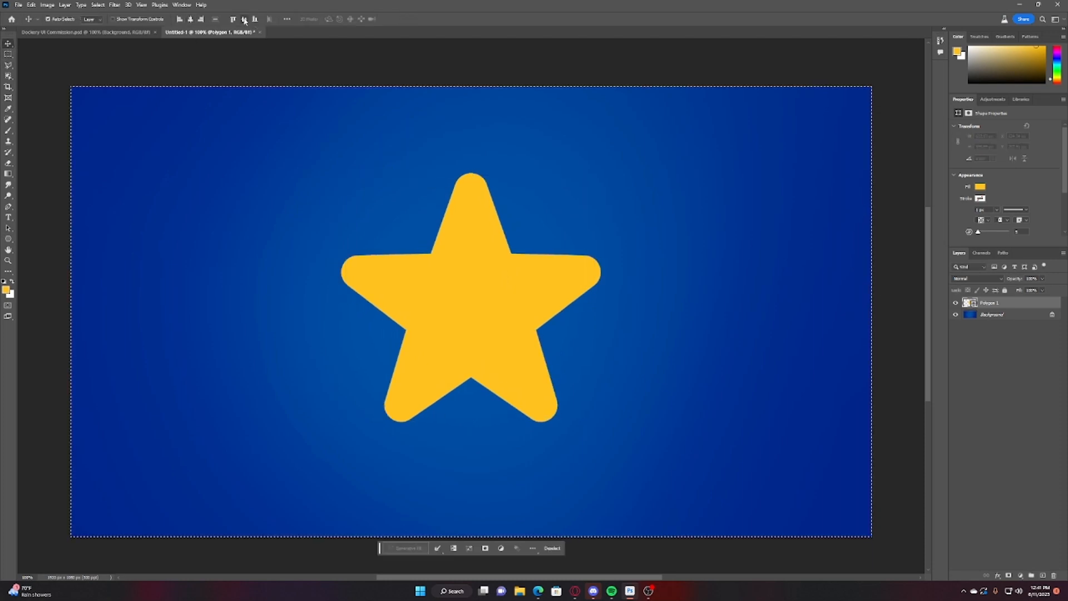
{"action": "left_click", "coordinate": [244, 20]}
{"action": "scroll", "coordinate": [424, 183], "scroll_direction": "up", "scroll_amount": 1}
{"action": "scroll", "coordinate": [431, 186], "scroll_direction": "down", "scroll_amount": 1}
{"action": "scroll", "coordinate": [445, 180], "scroll_direction": "up", "scroll_amount": 1}
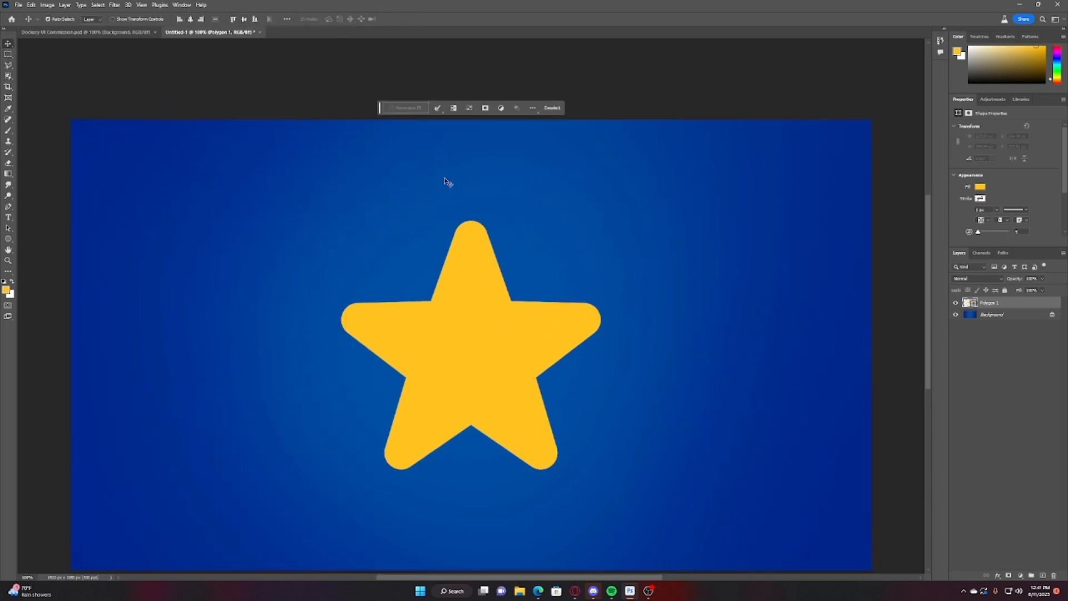
{"action": "scroll", "coordinate": [445, 181], "scroll_direction": "down", "scroll_amount": 1}
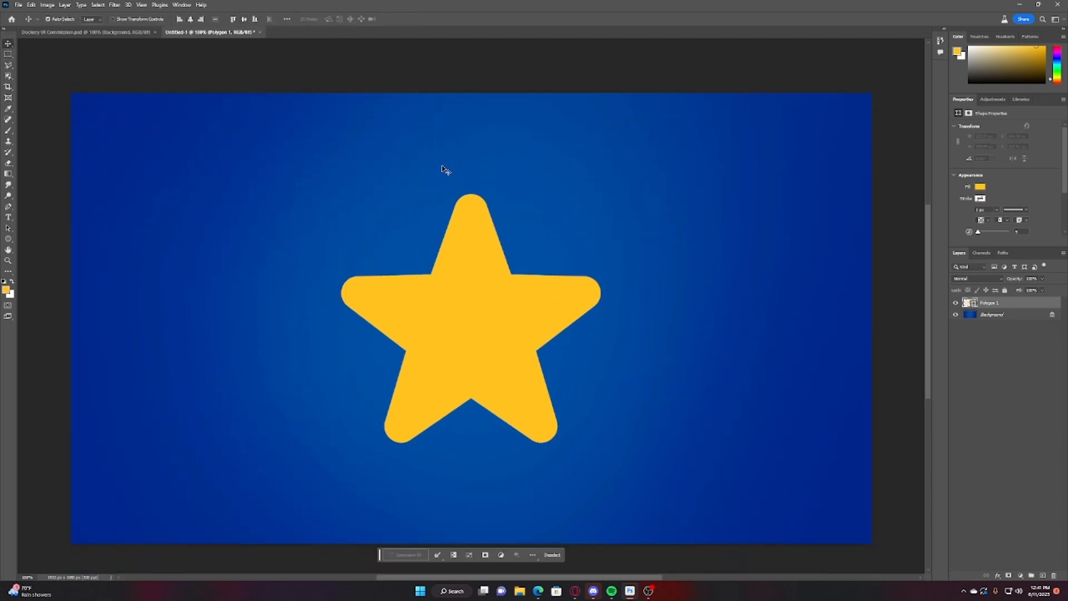
Add a new layer clipped to the star shape and switch to the Brush tool
{"action": "left_click", "coordinate": [1044, 576]}
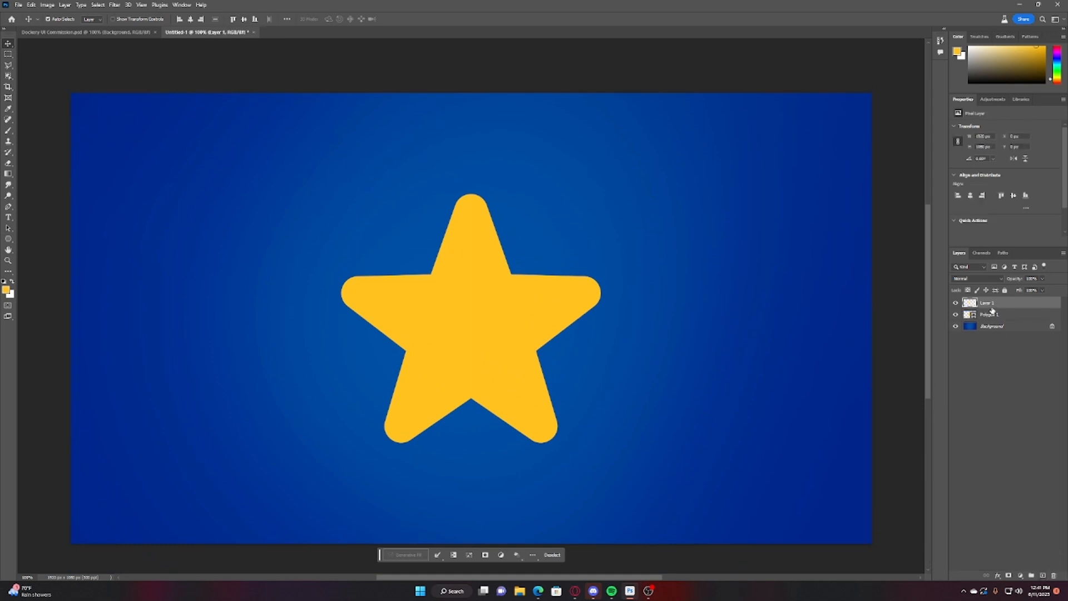
{"action": "left_click_drag", "start_coordinate": [992, 311], "coordinate": [991, 306]}
{"action": "left_click", "coordinate": [991, 307], "text": "alt"}
{"action": "left_click", "coordinate": [9, 130]}
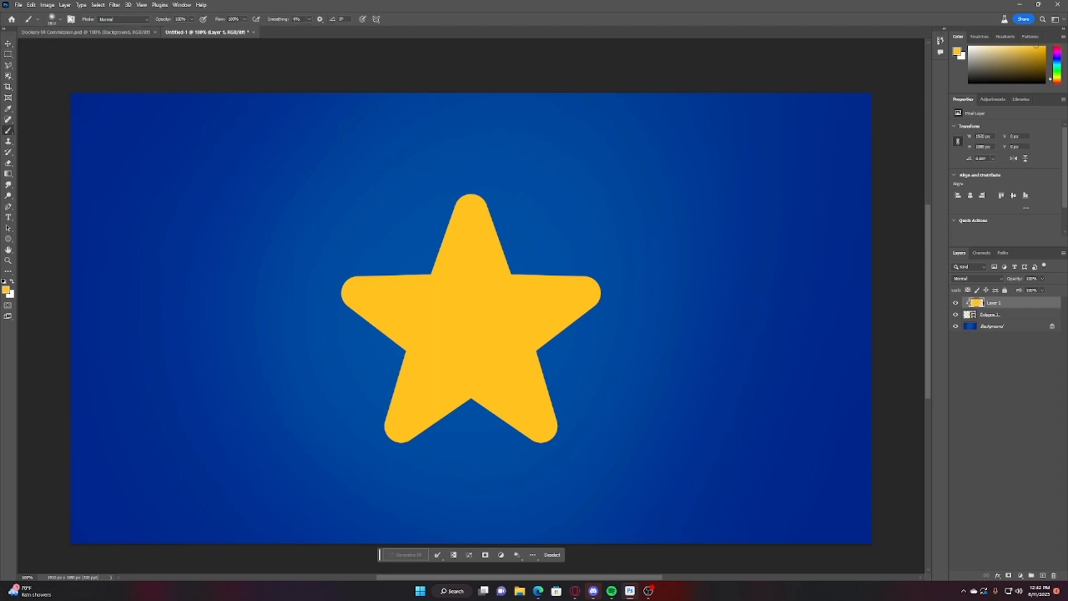
{"action": "left_click", "coordinate": [1045, 71]}
{"action": "key", "text": "alt+BackSpace"}
{"action": "key", "text": "ctrl+z"}
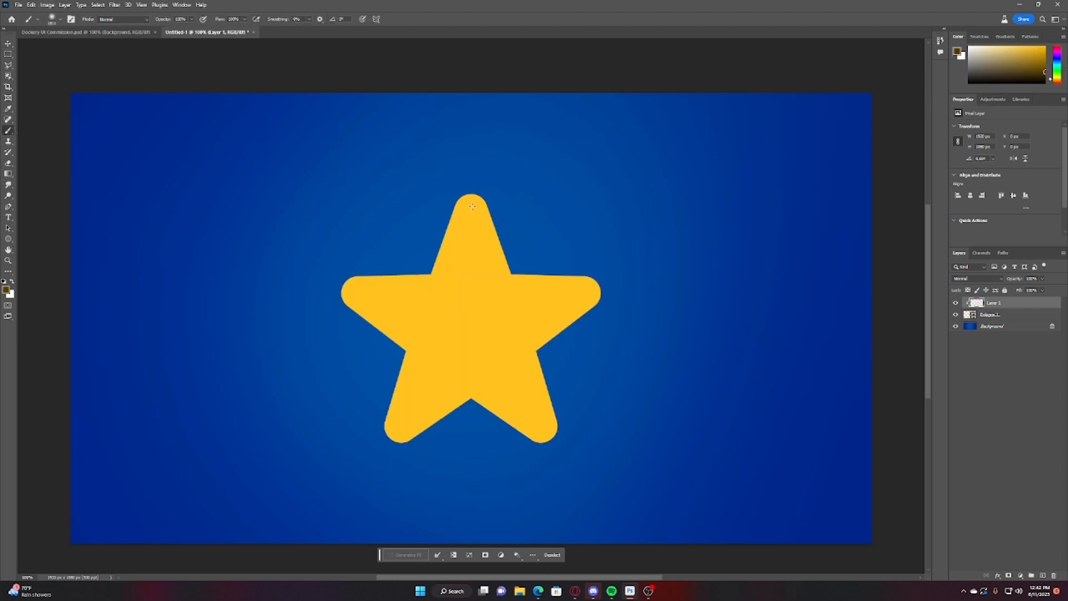
{"action": "key", "text": "ctrl+shift+z"}
{"action": "key", "text": "ctrl+z"}
{"action": "left_click", "coordinate": [57, 22]}
{"action": "left_click", "coordinate": [63, 45]}
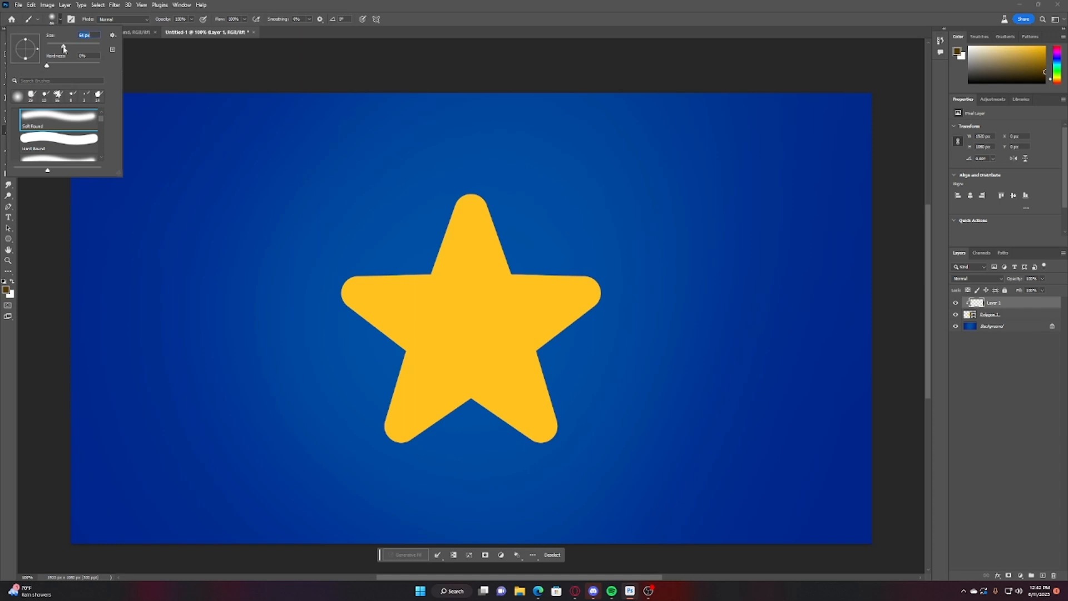
{"action": "mouse_move", "coordinate": [323, 303]}
{"action": "left_mouse_down"}
{"action": "mouse_move", "coordinate": [346, 466]}
{"action": "mouse_move", "coordinate": [351, 452]}
{"action": "mouse_move", "coordinate": [279, 252]}
{"action": "left_mouse_up"}
{"action": "key", "text": "ctrl+z"}
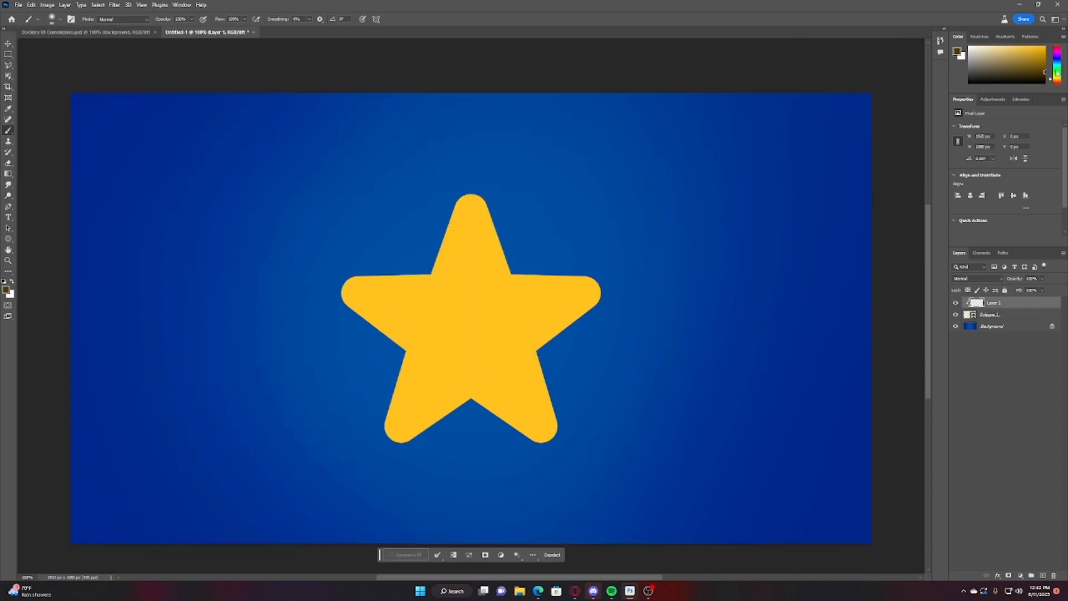
Paint dark red shading all around the star's edges on the clipped layer with an enlarged Soft Round brush
{"action": "left_click_drag", "start_coordinate": [1058, 72], "coordinate": [1058, 49]}
{"action": "left_click", "coordinate": [56, 23]}
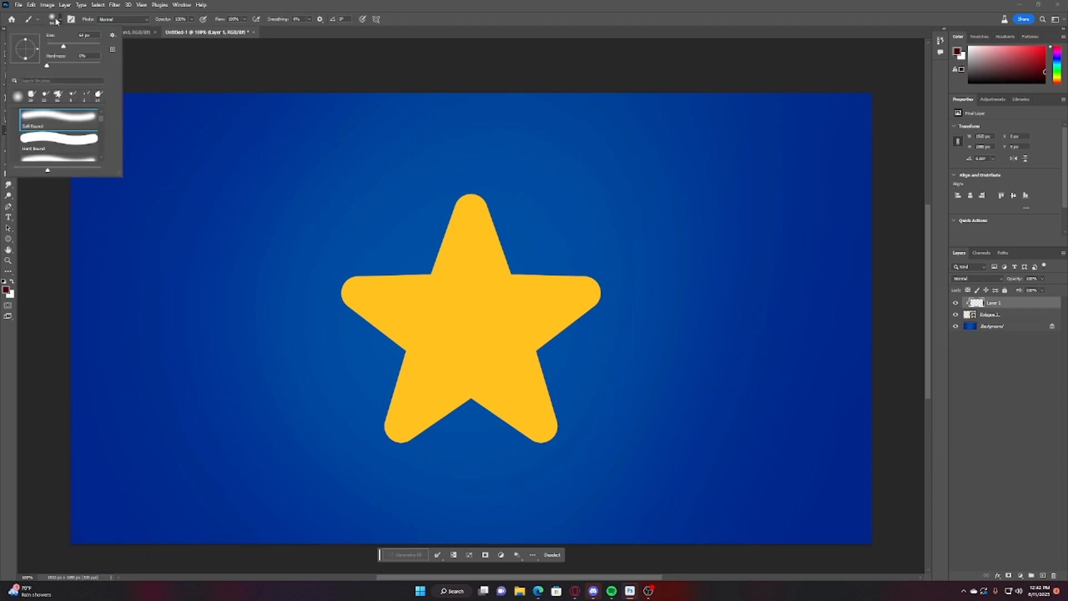
{"action": "scroll", "coordinate": [65, 130], "scroll_direction": "up", "scroll_amount": 1}
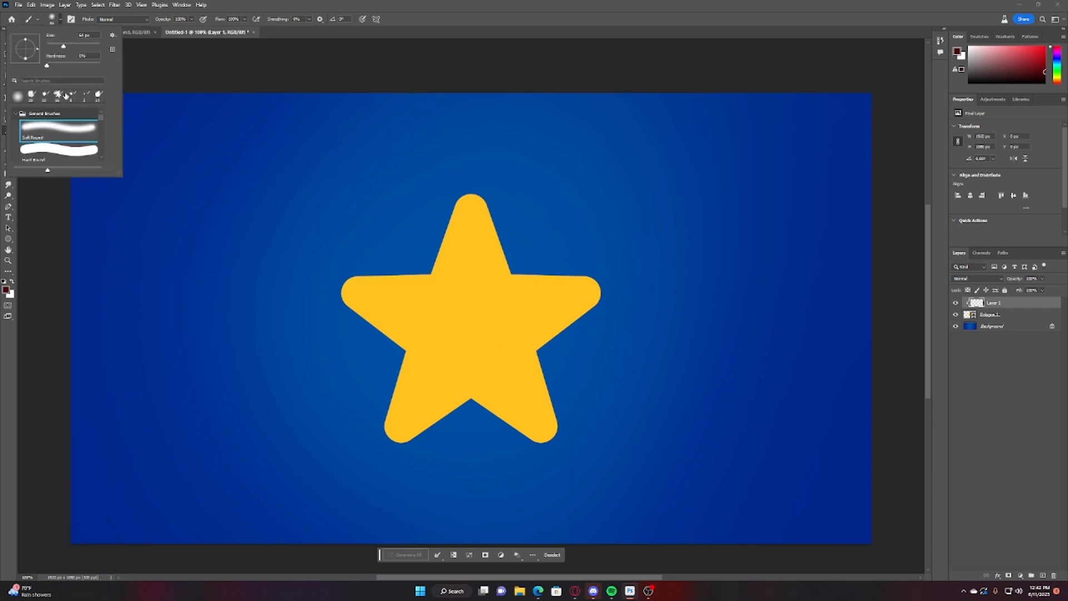
{"action": "left_click_drag", "start_coordinate": [71, 48], "coordinate": [75, 47]}
{"action": "left_click", "coordinate": [2, 171]}
{"action": "mouse_move", "coordinate": [469, 196]}
{"action": "left_mouse_down"}
{"action": "mouse_move", "coordinate": [435, 257]}
{"action": "mouse_move", "coordinate": [305, 263]}
{"action": "mouse_move", "coordinate": [340, 287]}
{"action": "mouse_move", "coordinate": [340, 271]}
{"action": "mouse_move", "coordinate": [364, 260]}
{"action": "mouse_move", "coordinate": [333, 297]}
{"action": "mouse_move", "coordinate": [380, 342]}
{"action": "mouse_move", "coordinate": [355, 330]}
{"action": "mouse_move", "coordinate": [381, 348]}
{"action": "mouse_move", "coordinate": [380, 365]}
{"action": "mouse_move", "coordinate": [400, 371]}
{"action": "mouse_move", "coordinate": [383, 445]}
{"action": "mouse_move", "coordinate": [422, 436]}
{"action": "mouse_move", "coordinate": [412, 442]}
{"action": "mouse_move", "coordinate": [481, 400]}
{"action": "mouse_move", "coordinate": [469, 401]}
{"action": "mouse_move", "coordinate": [558, 446]}
{"action": "mouse_move", "coordinate": [543, 363]}
{"action": "mouse_move", "coordinate": [613, 293]}
{"action": "mouse_move", "coordinate": [595, 273]}
{"action": "mouse_move", "coordinate": [504, 256]}
{"action": "mouse_move", "coordinate": [503, 234]}
{"action": "mouse_move", "coordinate": [654, 269]}
{"action": "left_mouse_up"}
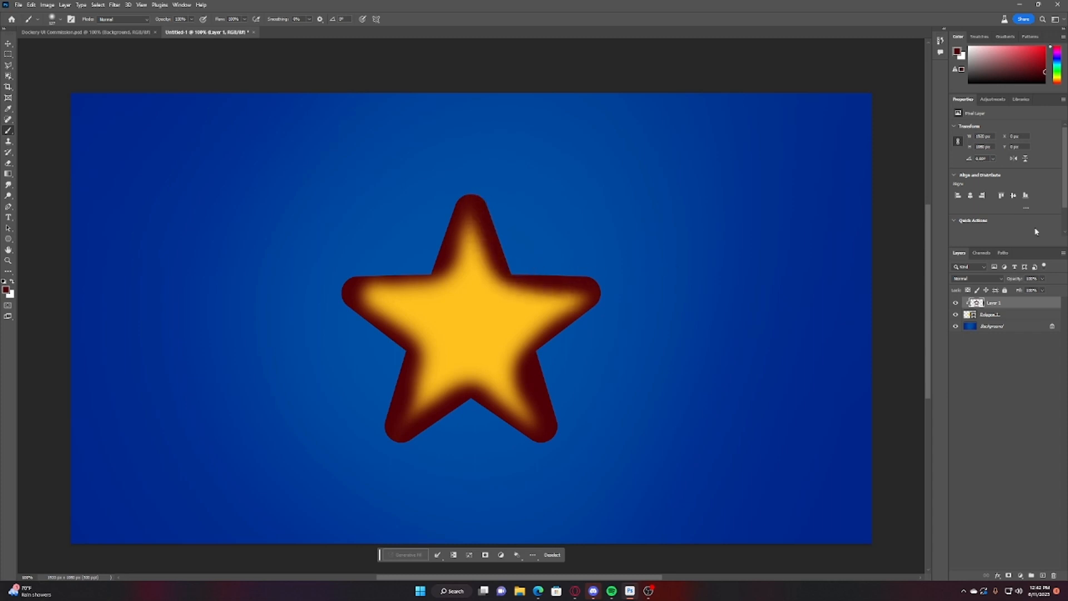
Set the dark red shading layer's blend mode to Overlay and lower its opacity
{"action": "left_click", "coordinate": [996, 280]}
{"action": "left_click", "coordinate": [971, 384]}
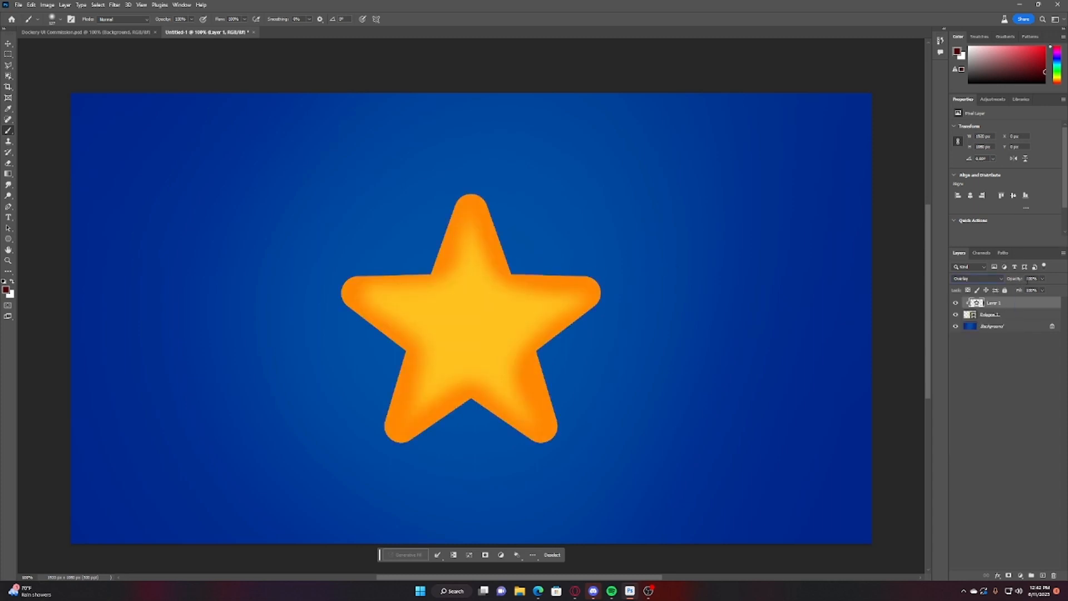
{"action": "left_click", "coordinate": [1041, 279]}
{"action": "left_click_drag", "start_coordinate": [1045, 288], "coordinate": [1032, 290]}
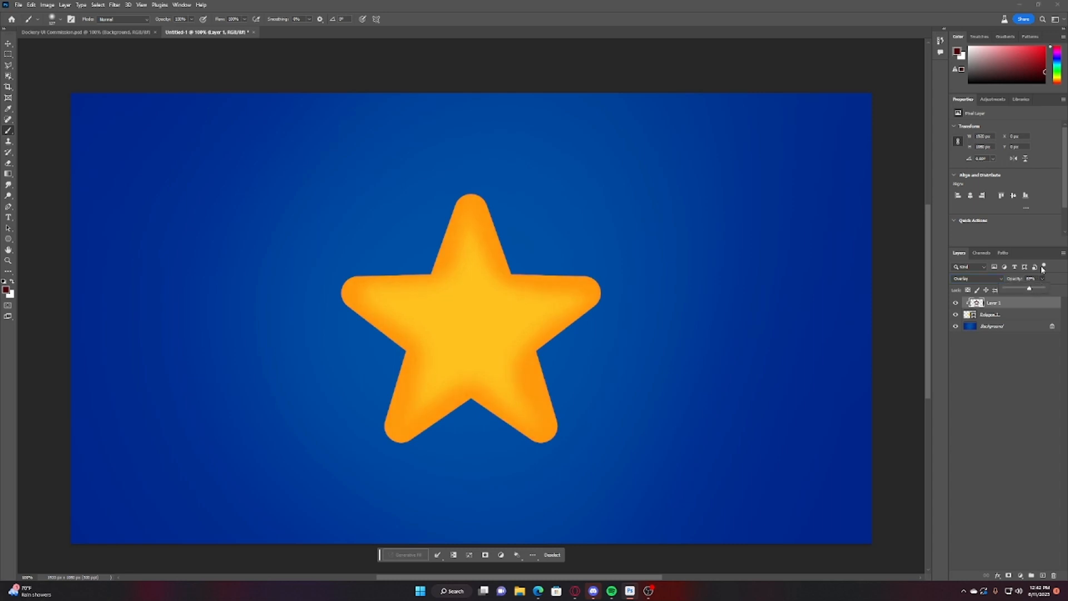
Apply a Gaussian Blur to the shading layer, using a smaller radius than the preset one
{"action": "left_click", "coordinate": [114, 5]}
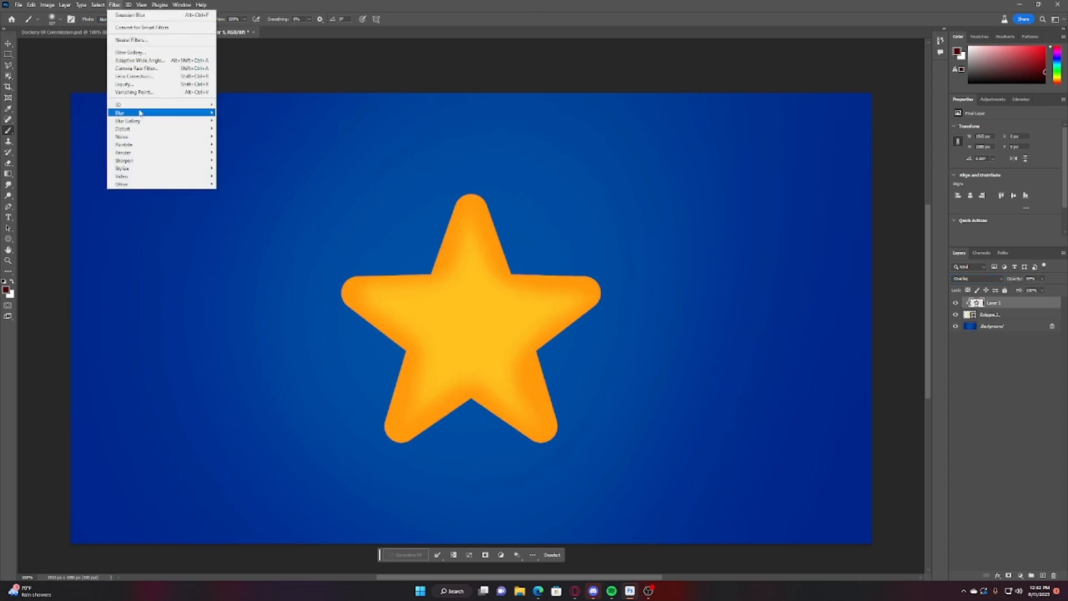
{"action": "mouse_move", "coordinate": [139, 113]}
{"action": "left_click", "coordinate": [238, 144]}
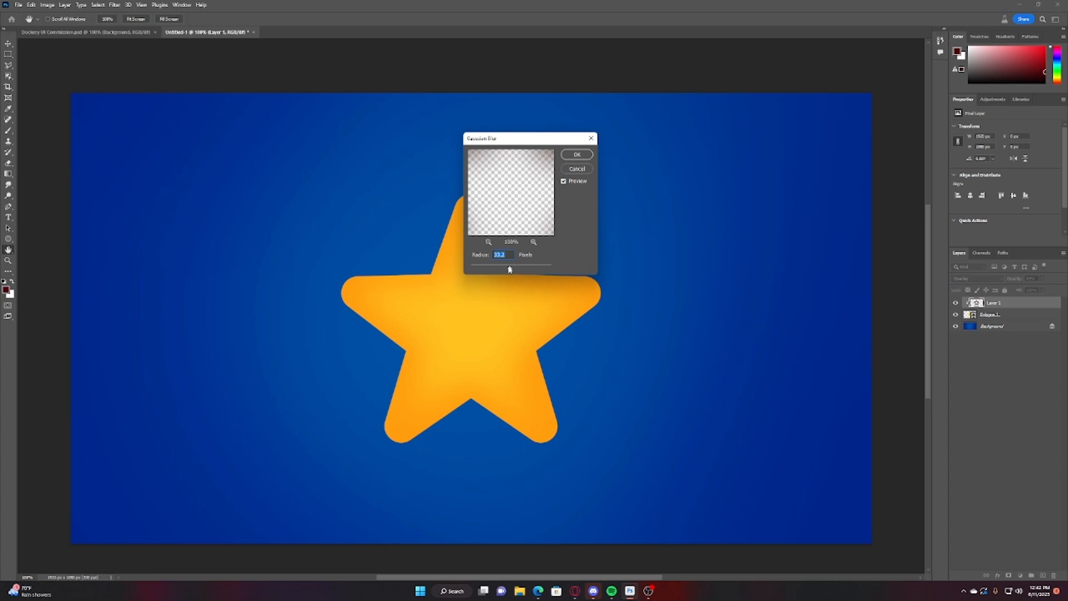
{"action": "left_click_drag", "start_coordinate": [509, 270], "coordinate": [506, 270]}
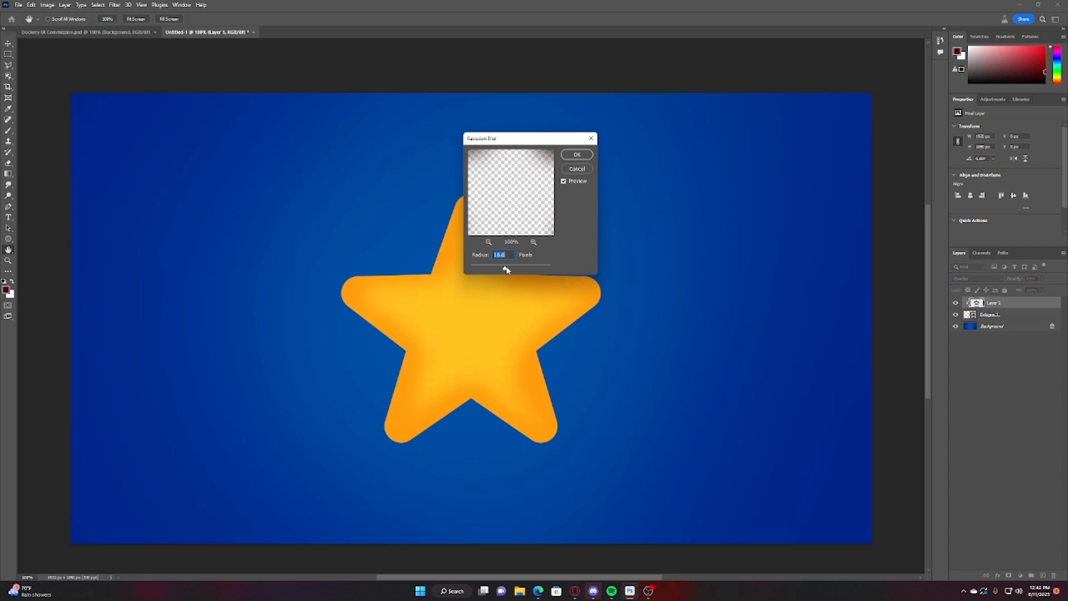
{"action": "left_click", "coordinate": [584, 158]}
Set the foreground colour to white and add a new layer clipped to the star above the shading
{"action": "scroll", "coordinate": [668, 143], "scroll_direction": "up", "scroll_amount": 1}
{"action": "left_click_drag", "start_coordinate": [1005, 70], "coordinate": [967, 46]}
{"action": "scroll", "coordinate": [472, 64], "scroll_direction": "down", "scroll_amount": 1}
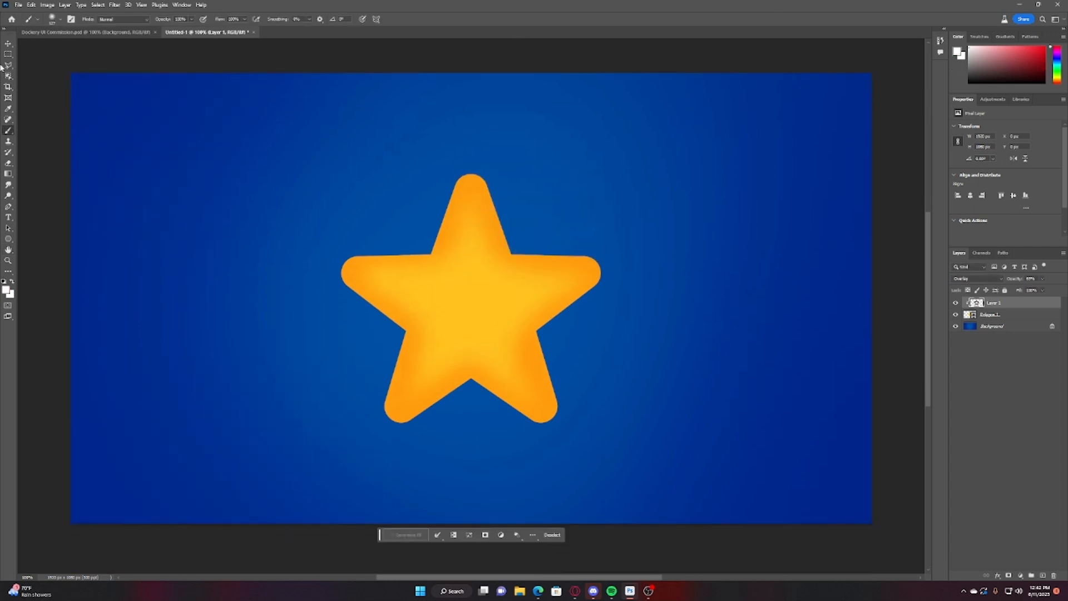
{"action": "left_click", "coordinate": [1044, 576]}
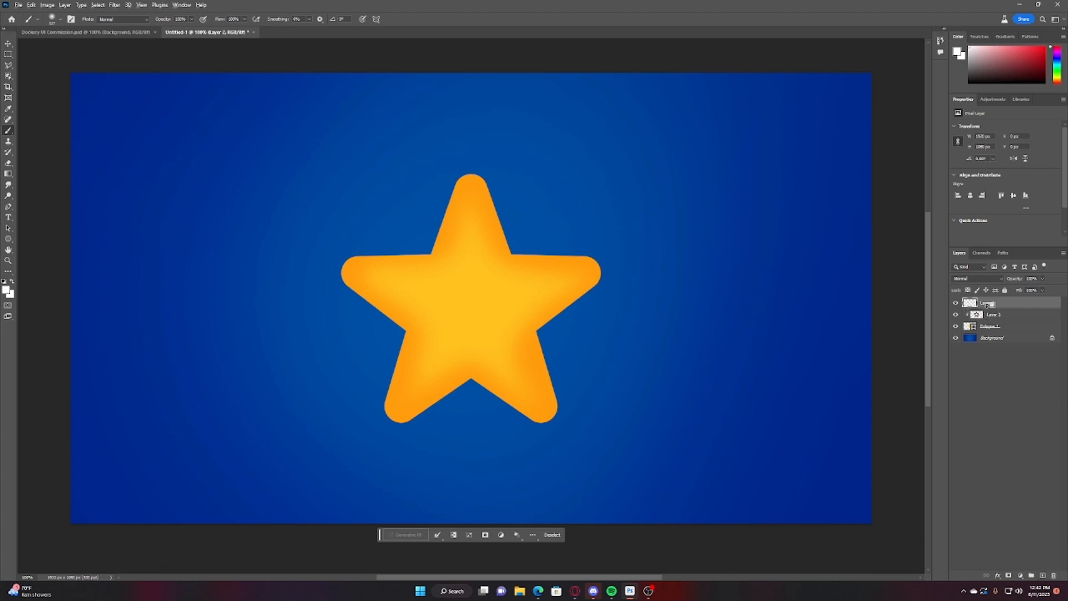
Enlarge the Soft Round brush and paint a single large white glow at the star's centre on the clipped layer
{"action": "left_click", "coordinate": [463, 309]}
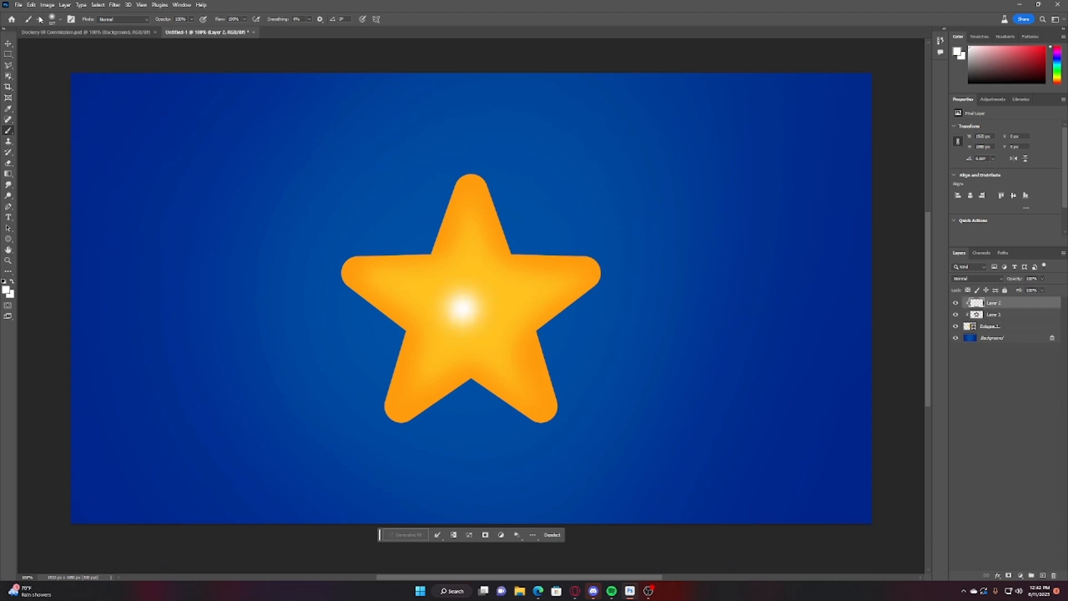
{"action": "key", "text": "ctrl+z"}
{"action": "left_click", "coordinate": [60, 20]}
{"action": "left_click_drag", "start_coordinate": [72, 46], "coordinate": [94, 47]}
{"action": "left_click", "coordinate": [476, 315]}
{"action": "key", "text": "ctrl+z"}
{"action": "left_click", "coordinate": [60, 20]}
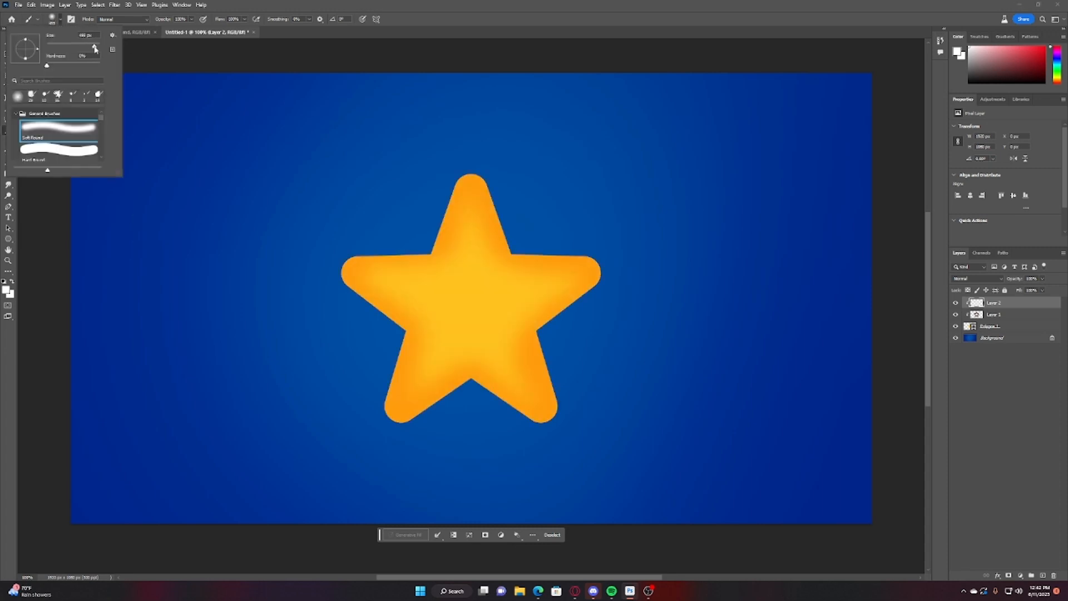
{"action": "left_click", "coordinate": [466, 312]}
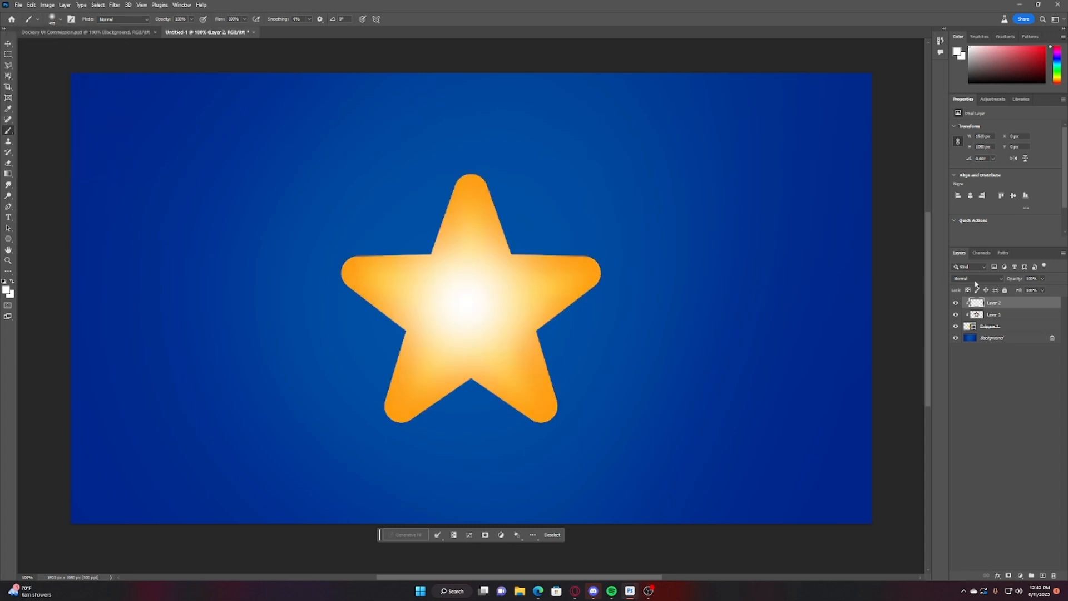
Set the white glow layer's blend mode to Overlay and lower its opacity
{"action": "left_click", "coordinate": [975, 279]}
{"action": "left_click", "coordinate": [978, 374]}
{"action": "left_click", "coordinate": [1042, 279]}
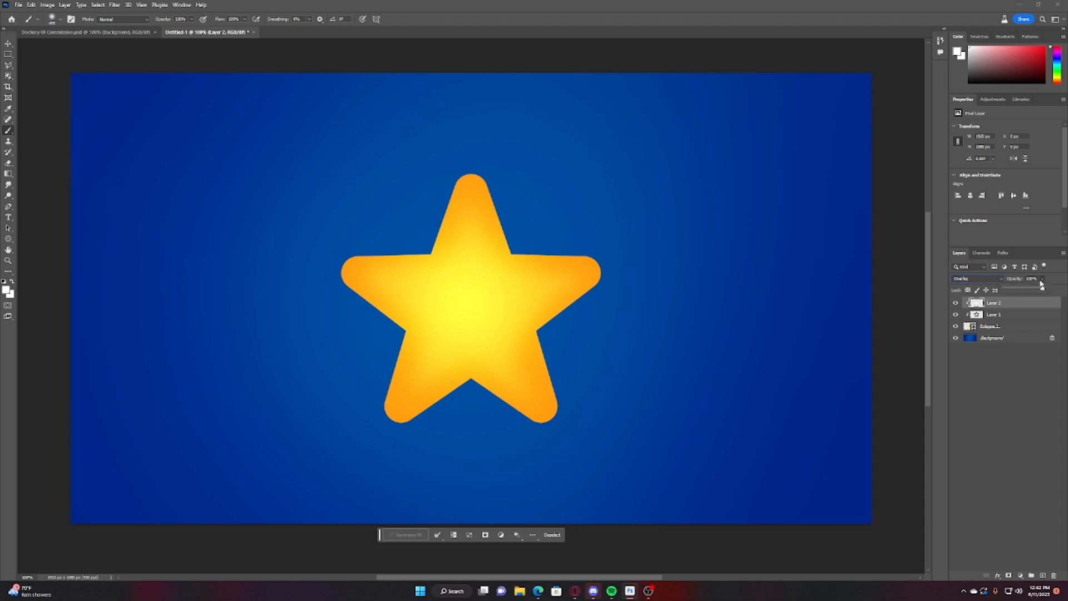
{"action": "left_click_drag", "start_coordinate": [1032, 289], "coordinate": [1029, 290]}
Merge the star with its shading and glow layers while the background is hidden, and show the background again
{"action": "left_click", "coordinate": [955, 338]}
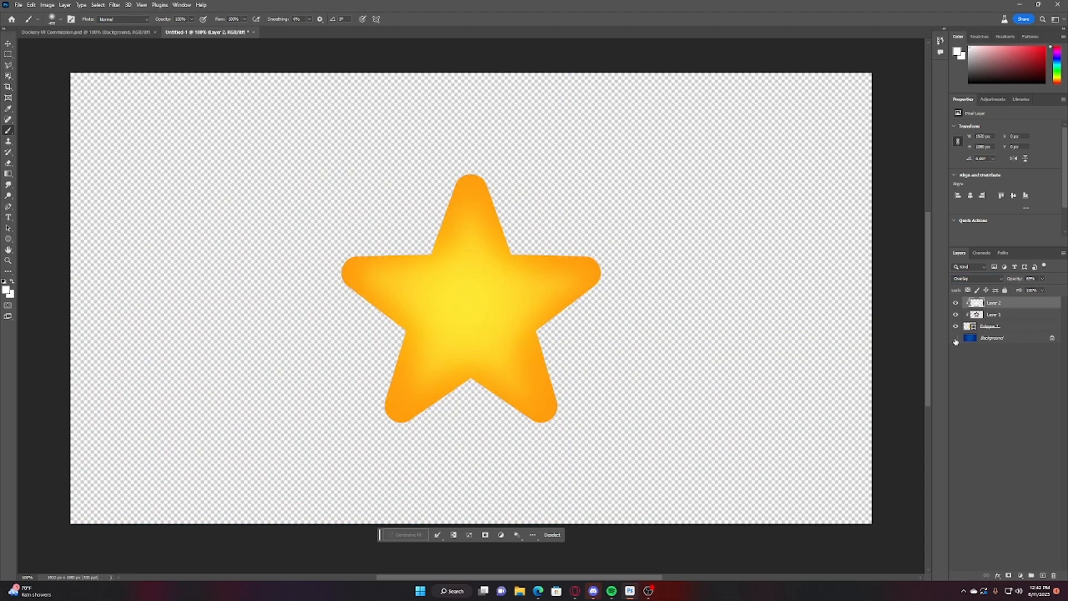
{"action": "scroll", "coordinate": [521, 328], "scroll_direction": "up", "scroll_amount": 3}
{"action": "scroll", "coordinate": [563, 293], "scroll_direction": "down", "scroll_amount": 3}
{"action": "left_click", "coordinate": [1003, 329], "text": "shift"}
{"action": "key", "text": "ctrl+e"}
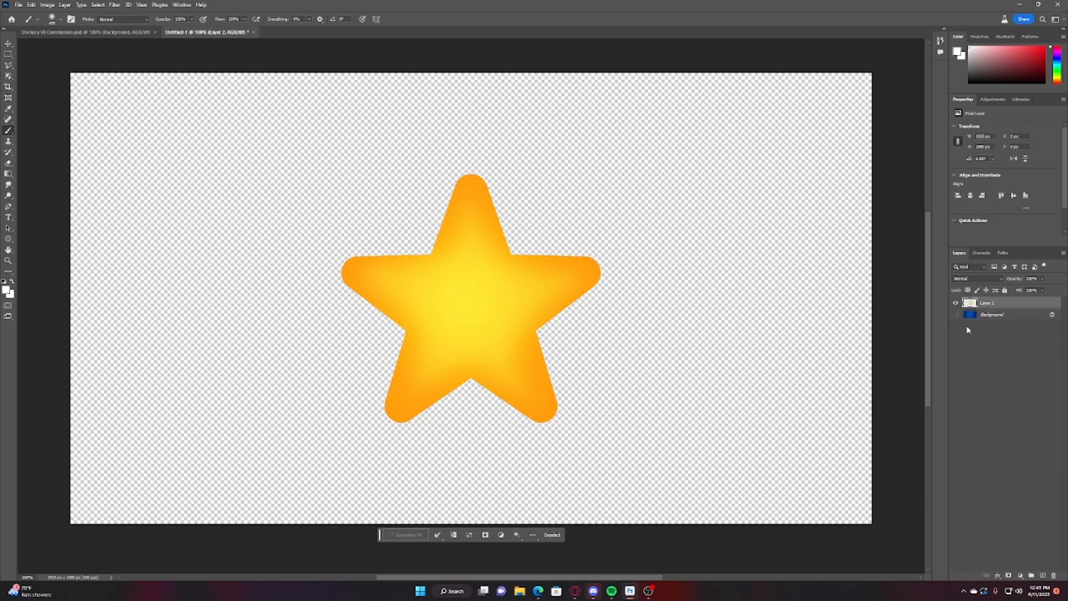
{"action": "left_click", "coordinate": [956, 315]}
Add a new layer clipped to the merged star
{"action": "scroll", "coordinate": [779, 331], "scroll_direction": "up", "scroll_amount": 5}
{"action": "scroll", "coordinate": [739, 335], "scroll_direction": "down", "scroll_amount": 4}
{"action": "key", "text": "ctrl+plus"}
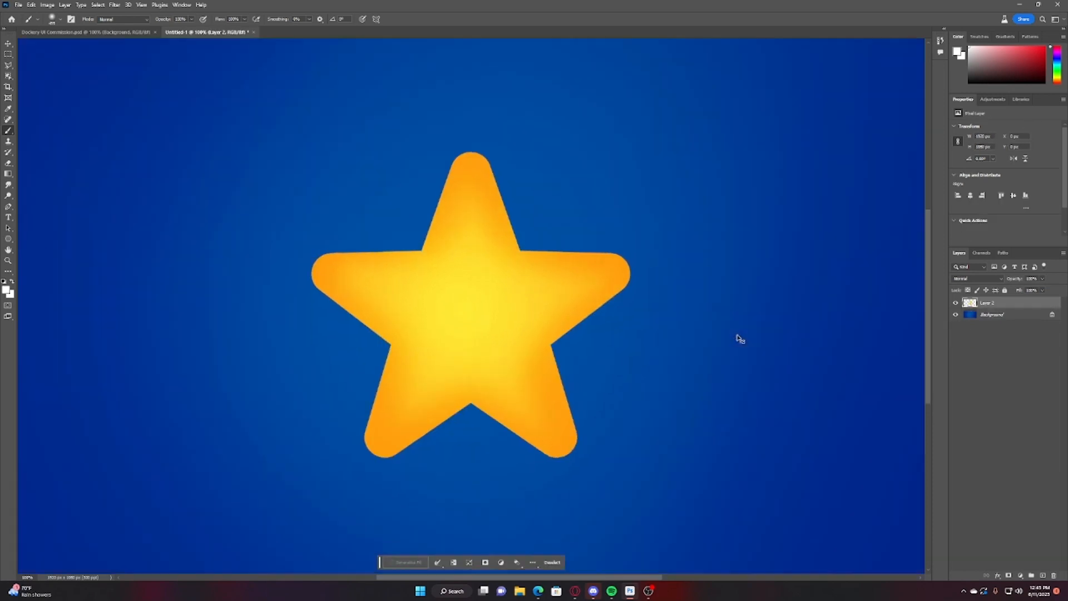
{"action": "scroll", "coordinate": [793, 359], "scroll_direction": "up", "scroll_amount": 5}
{"action": "scroll", "coordinate": [725, 345], "scroll_direction": "down", "scroll_amount": 6}
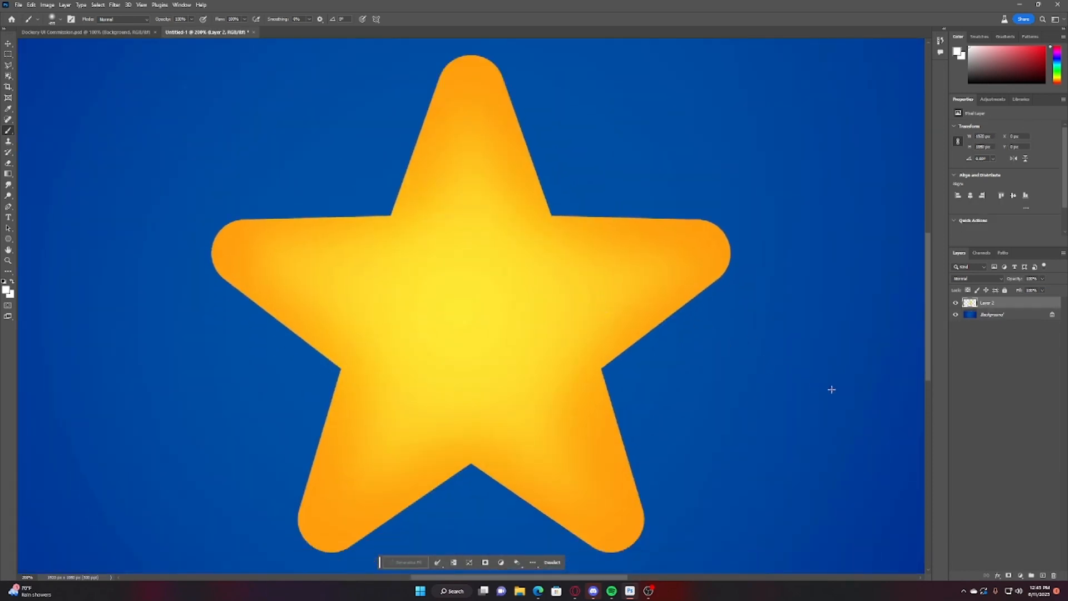
{"action": "left_click", "coordinate": [1044, 575]}
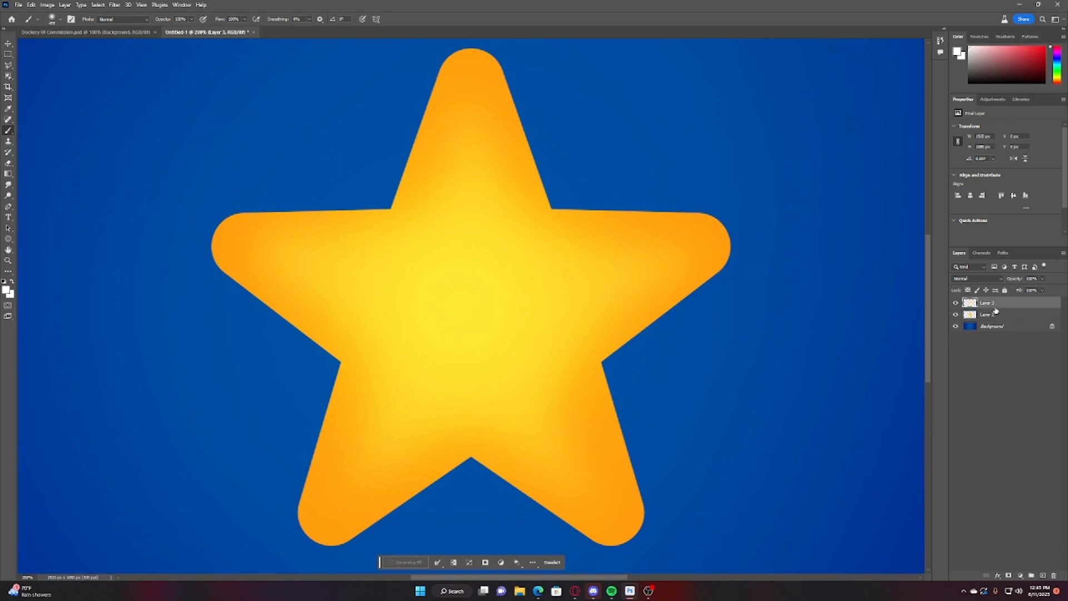
Draw a white filled Pen shape covering the star's upper part, with a curved lower edge sweeping up to the right arm
{"action": "left_click", "coordinate": [9, 207]}
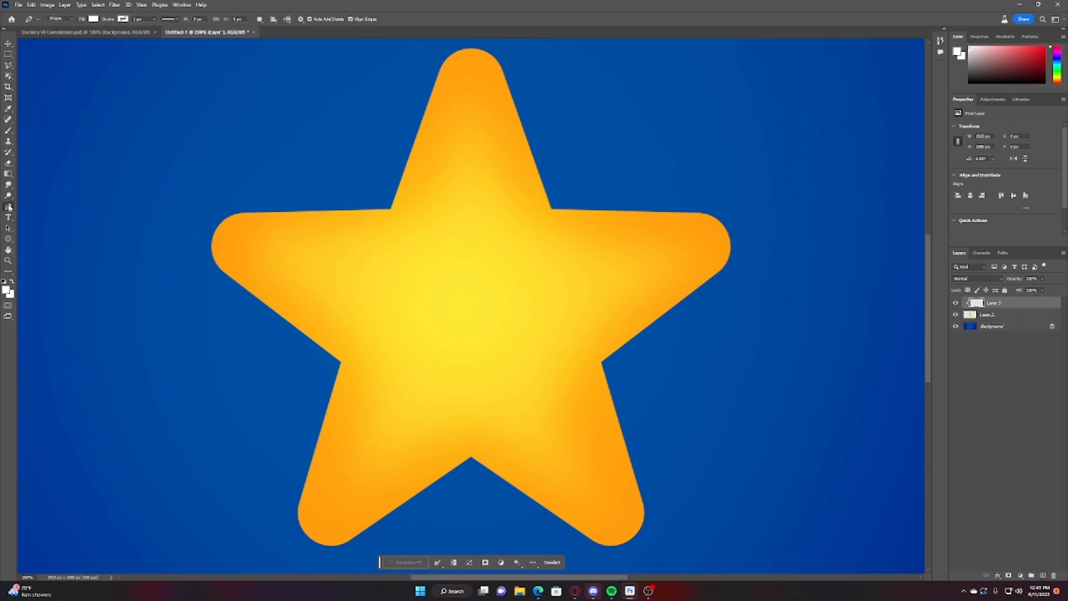
{"action": "left_click", "coordinate": [96, 20]}
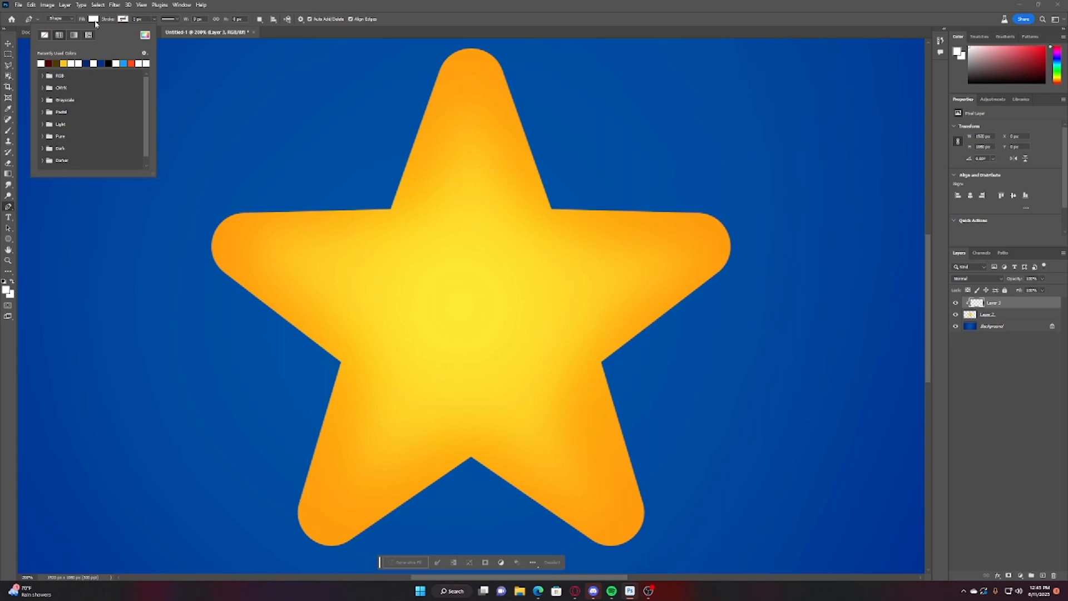
{"action": "left_click", "coordinate": [262, 369]}
{"action": "left_click_drag", "start_coordinate": [694, 170], "coordinate": [642, 64]}
{"action": "left_click", "coordinate": [466, 88]}
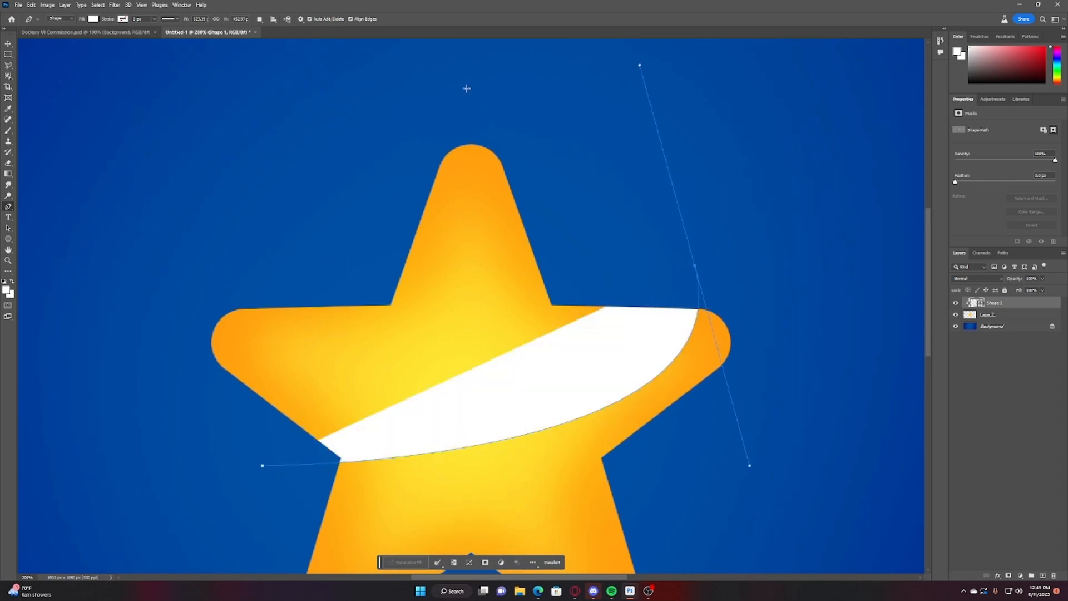
{"action": "left_click", "coordinate": [290, 110]}
{"action": "left_click", "coordinate": [229, 148]}
{"action": "left_click", "coordinate": [212, 197]}
{"action": "left_click", "coordinate": [211, 213]}
{"action": "left_click", "coordinate": [191, 255]}
{"action": "left_click", "coordinate": [178, 298]}
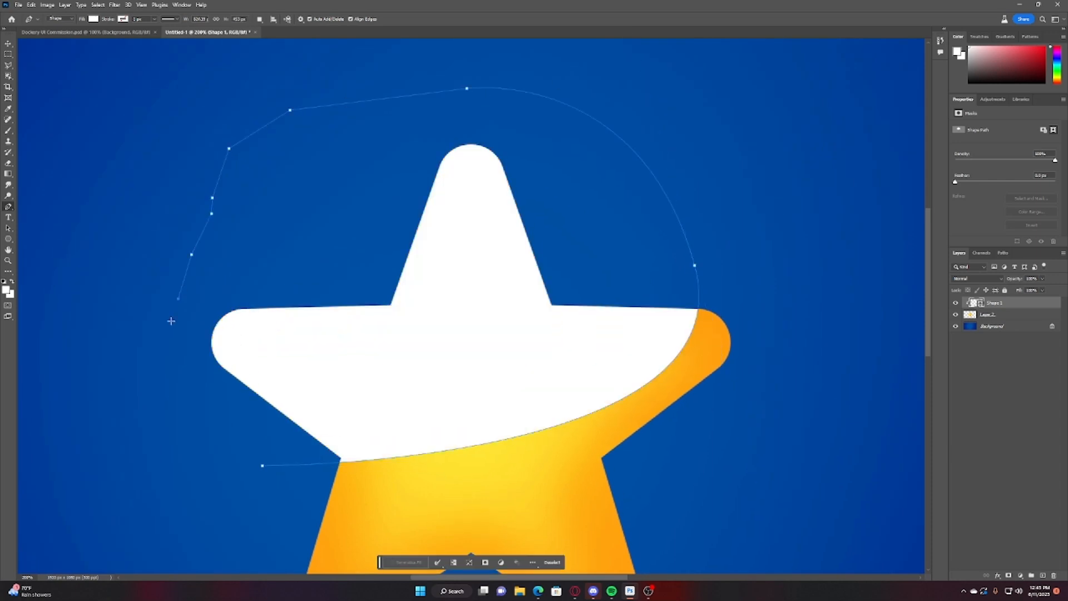
{"action": "scroll", "coordinate": [258, 276], "scroll_direction": "down", "scroll_amount": 2}
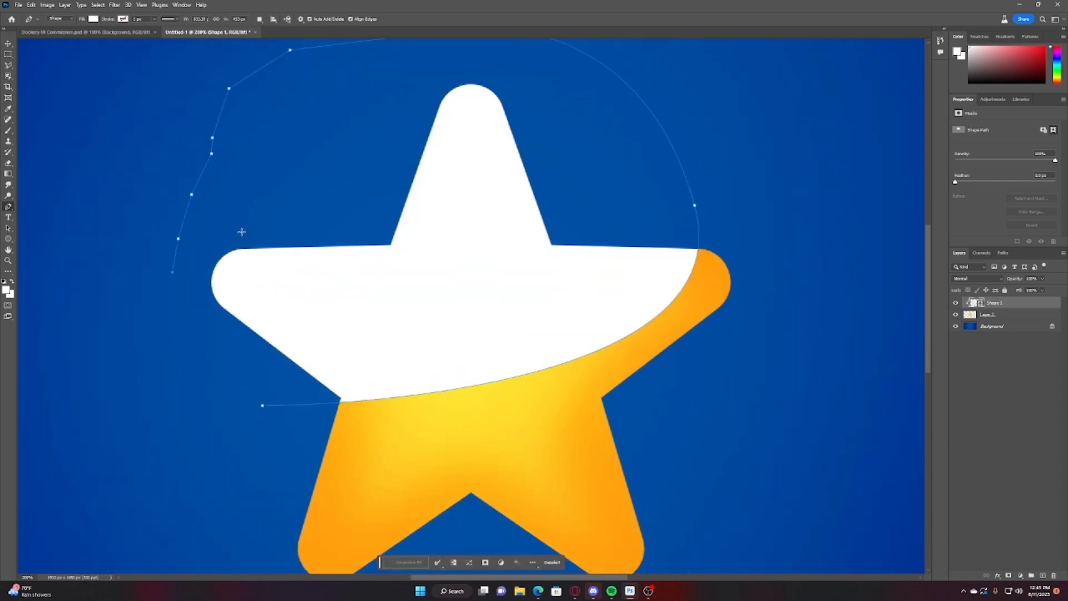
{"action": "key", "text": "Return"}
Blend the large curved shape with Overlay and lower its opacity to a subtle sheen
{"action": "left_click", "coordinate": [973, 280]}
{"action": "left_click", "coordinate": [961, 380]}
{"action": "left_click", "coordinate": [1045, 281]}
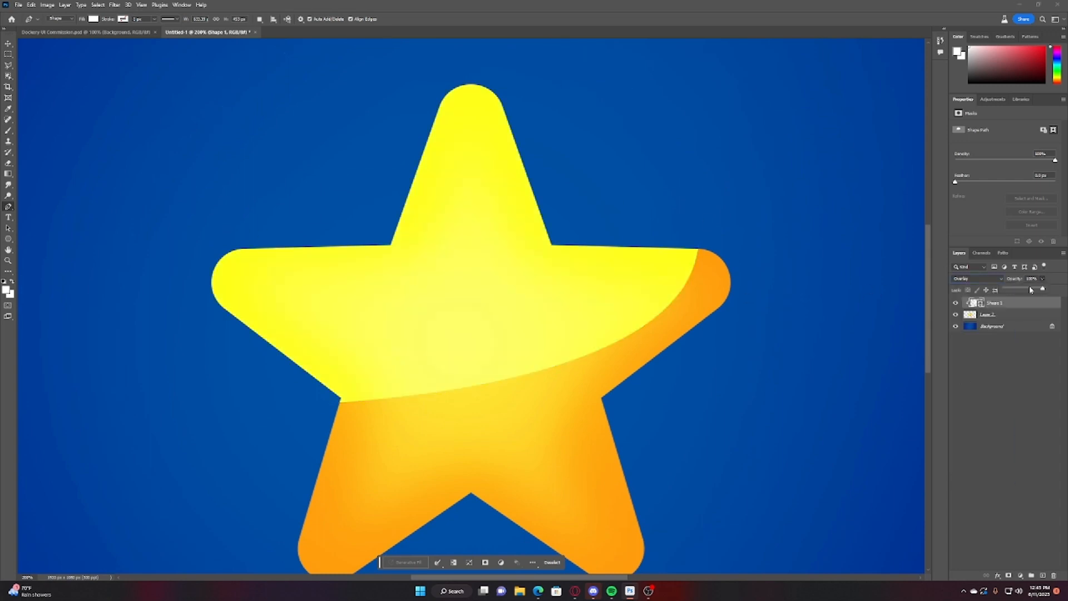
{"action": "left_click_drag", "start_coordinate": [1031, 288], "coordinate": [1015, 290]}
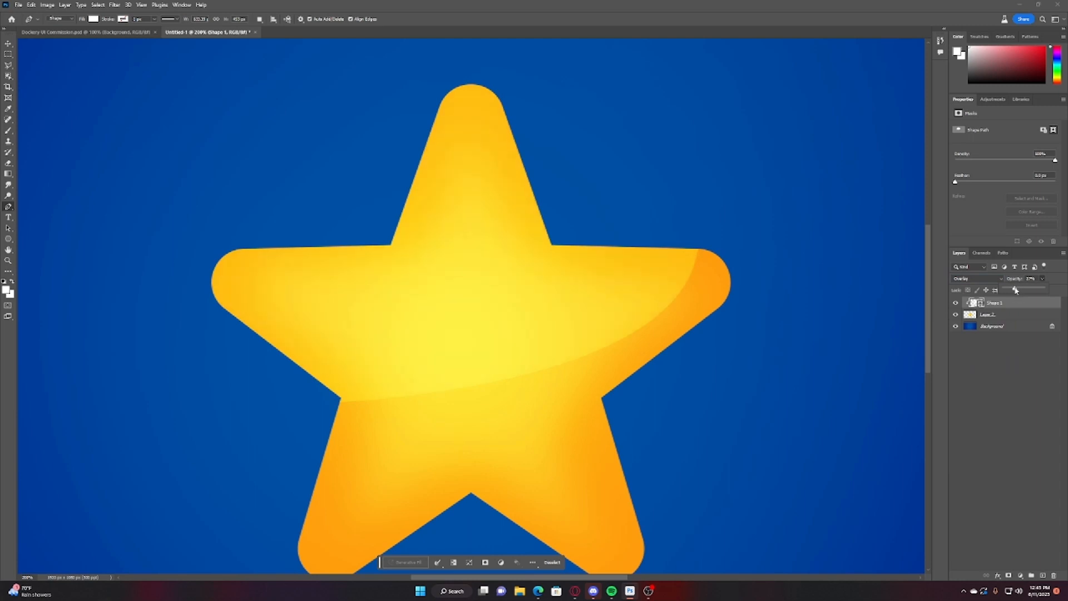
Draw a smaller clipped white Pen shape over the star's top and left arms, blended with Overlay at reduced opacity
{"action": "left_click", "coordinate": [1043, 575]}
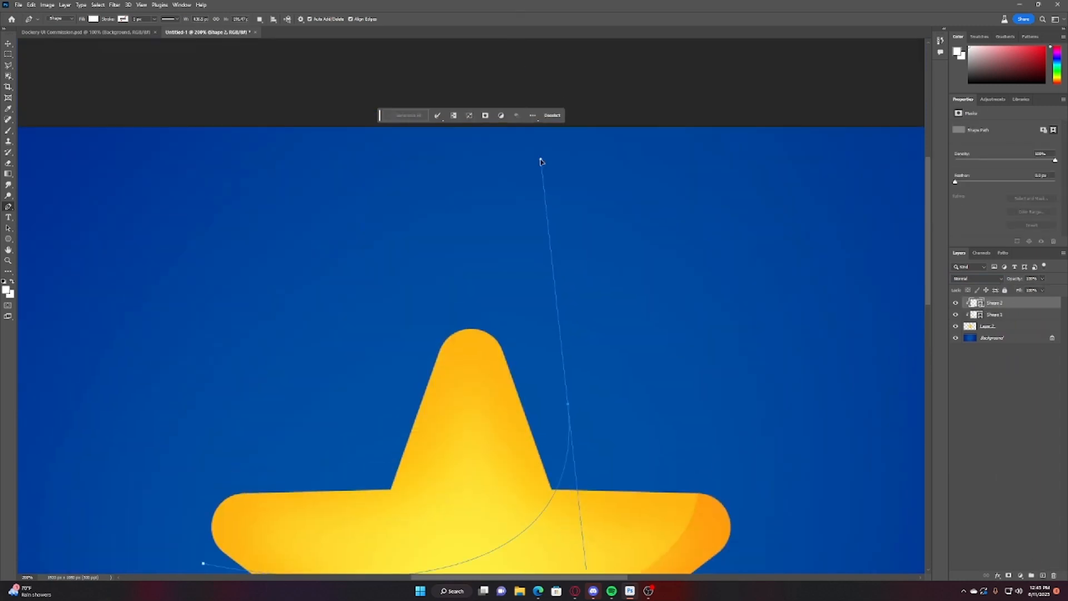
{"action": "scroll", "coordinate": [296, 311], "scroll_direction": "down", "scroll_amount": 2}
{"action": "left_click", "coordinate": [974, 280]}
{"action": "left_click", "coordinate": [974, 381]}
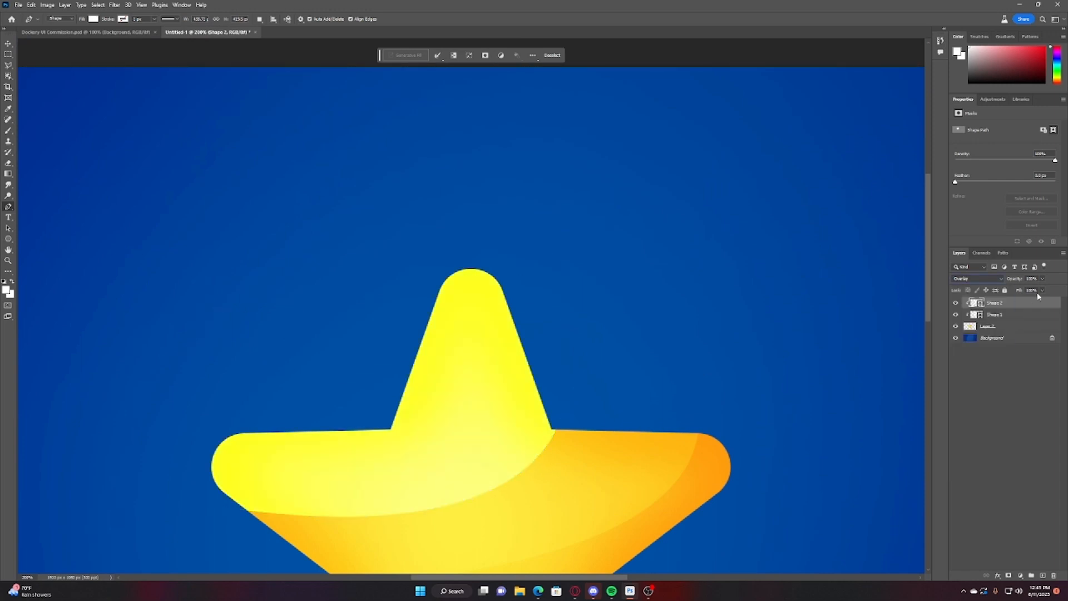
{"action": "left_click", "coordinate": [1043, 279]}
{"action": "left_click_drag", "start_coordinate": [1042, 288], "coordinate": [1020, 289]}
Add a new layer above the two shapes and choose a small Hard Round brush
{"action": "scroll", "coordinate": [684, 283], "scroll_direction": "down", "scroll_amount": 5}
{"action": "scroll", "coordinate": [568, 343], "scroll_direction": "down", "scroll_amount": 1}
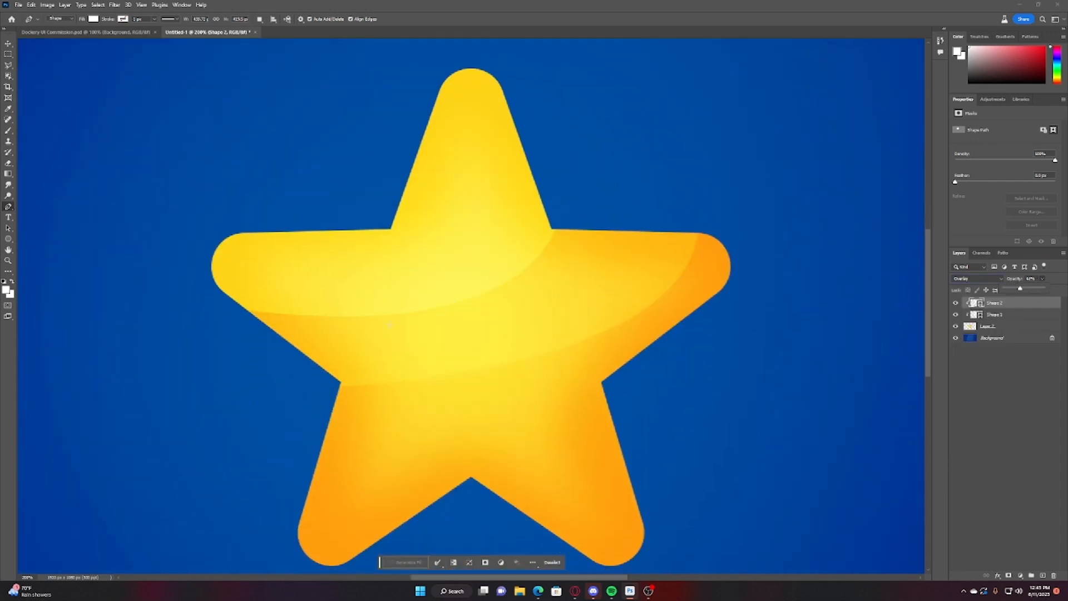
{"action": "scroll", "coordinate": [389, 324], "scroll_direction": "up", "scroll_amount": 2}
{"action": "left_click", "coordinate": [8, 131]}
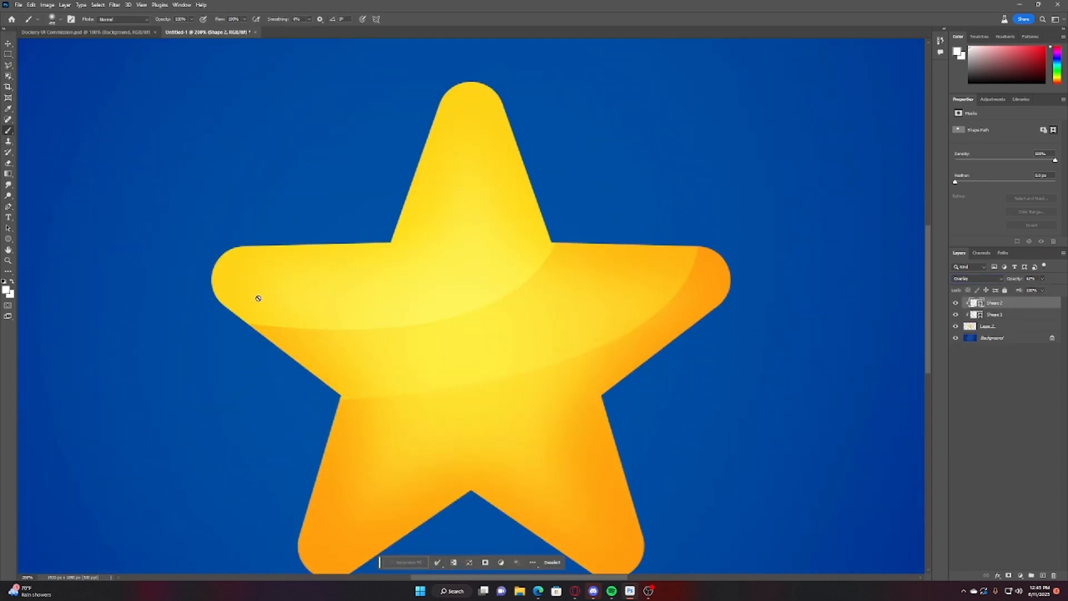
{"action": "left_click", "coordinate": [1044, 574]}
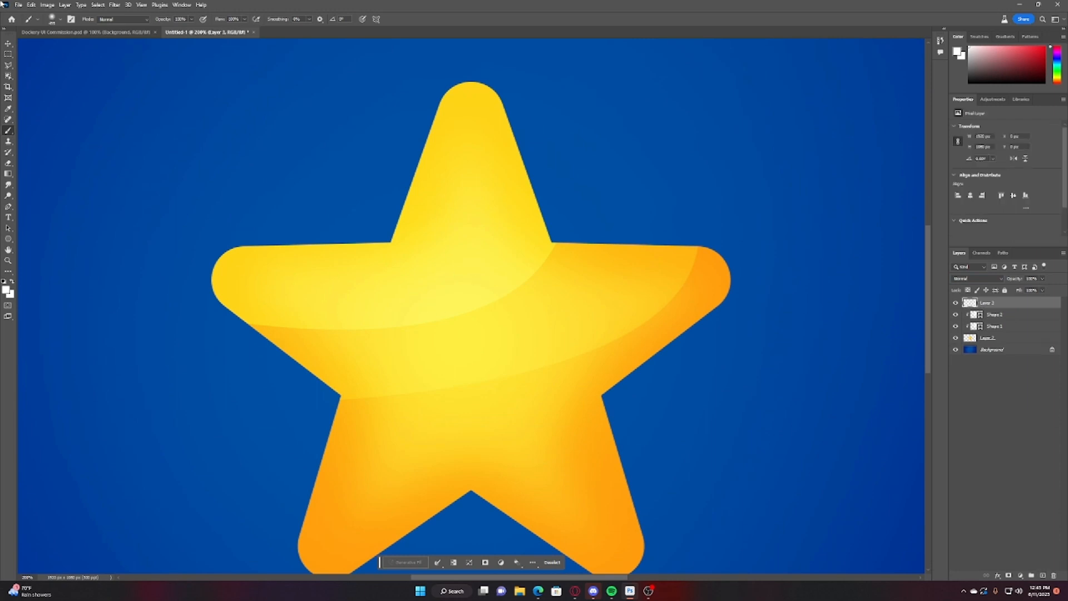
{"action": "left_click", "coordinate": [51, 23]}
{"action": "left_click", "coordinate": [46, 141]}
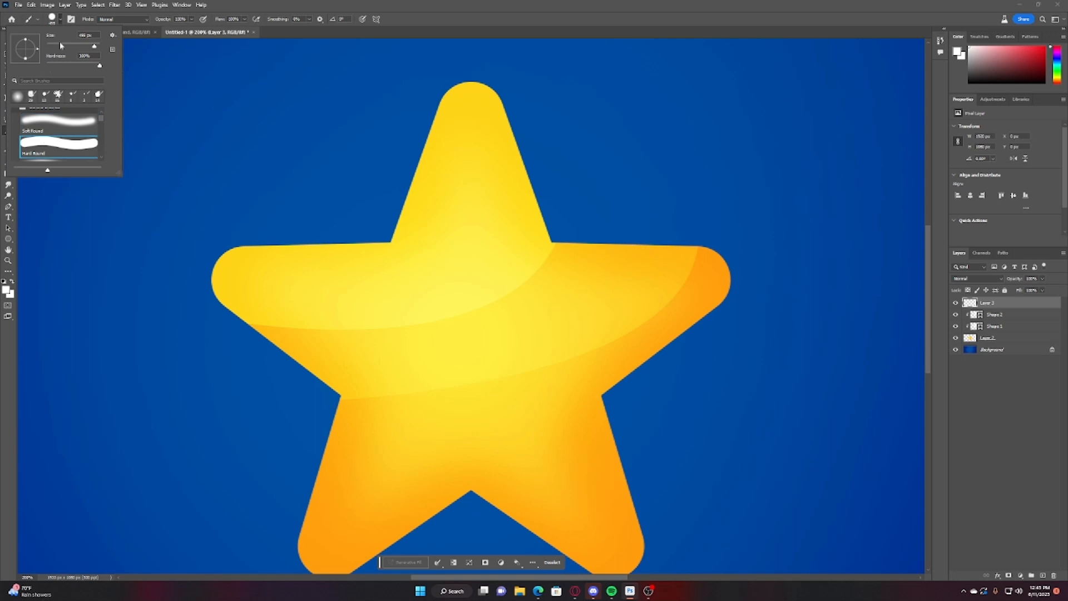
{"action": "left_click_drag", "start_coordinate": [54, 45], "coordinate": [51, 46]}
{"action": "left_click", "coordinate": [232, 286]}
{"action": "left_click", "coordinate": [251, 303], "text": "shift"}
{"action": "key", "text": "ctrl+z"}
Set the brush size to 8 px and the stroke smoothing to 21%
{"action": "left_click", "coordinate": [51, 21]}
{"action": "type", "text": "8"}
{"action": "key", "text": "Return"}
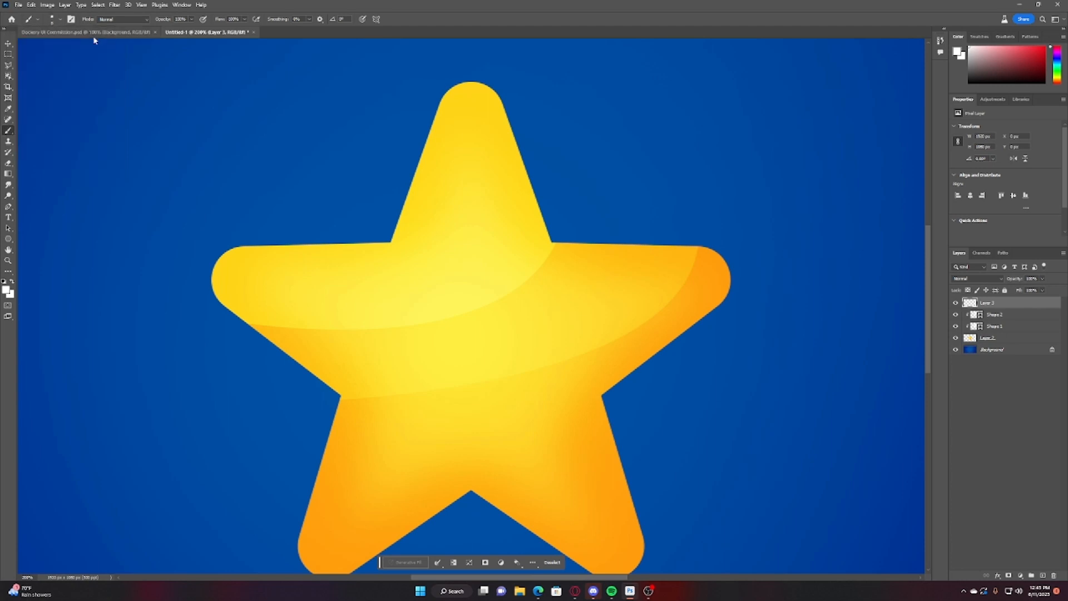
{"action": "left_click", "coordinate": [309, 20]}
{"action": "left_click_drag", "start_coordinate": [321, 31], "coordinate": [327, 31]}
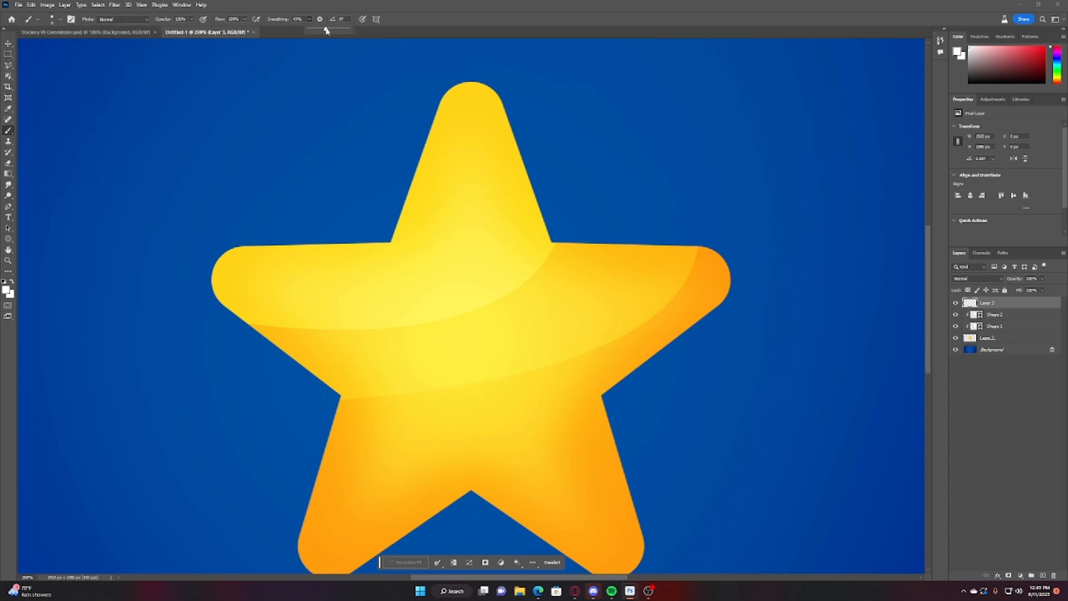
{"action": "left_click_drag", "start_coordinate": [230, 283], "coordinate": [252, 304]}
{"action": "key", "text": "ctrl+z"}
{"action": "left_click", "coordinate": [309, 19]}
Paint a short curved white highlight with a dot beside it on the tips of the left and lower-right arms
{"action": "left_click_drag", "start_coordinate": [225, 271], "coordinate": [254, 256]}
{"action": "scroll", "coordinate": [360, 242], "scroll_direction": "up", "scroll_amount": 1}
{"action": "scroll", "coordinate": [472, 312], "scroll_direction": "down", "scroll_amount": 4}
{"action": "scroll", "coordinate": [622, 386], "scroll_direction": "up", "scroll_amount": 3}
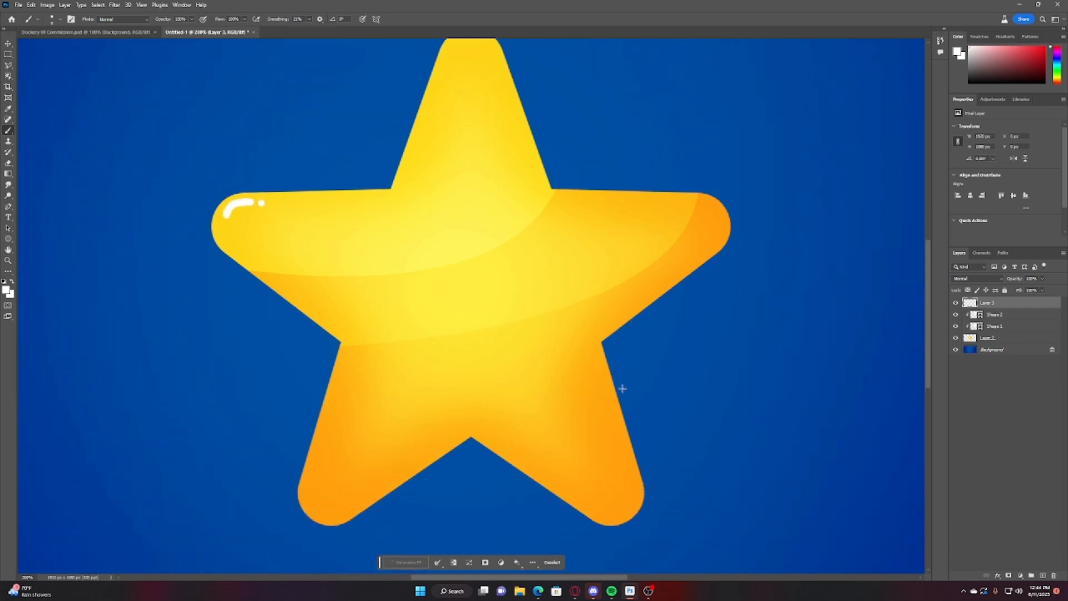
{"action": "scroll", "coordinate": [606, 375], "scroll_direction": "down", "scroll_amount": 1}
{"action": "left_click_drag", "start_coordinate": [635, 475], "coordinate": [626, 499]}
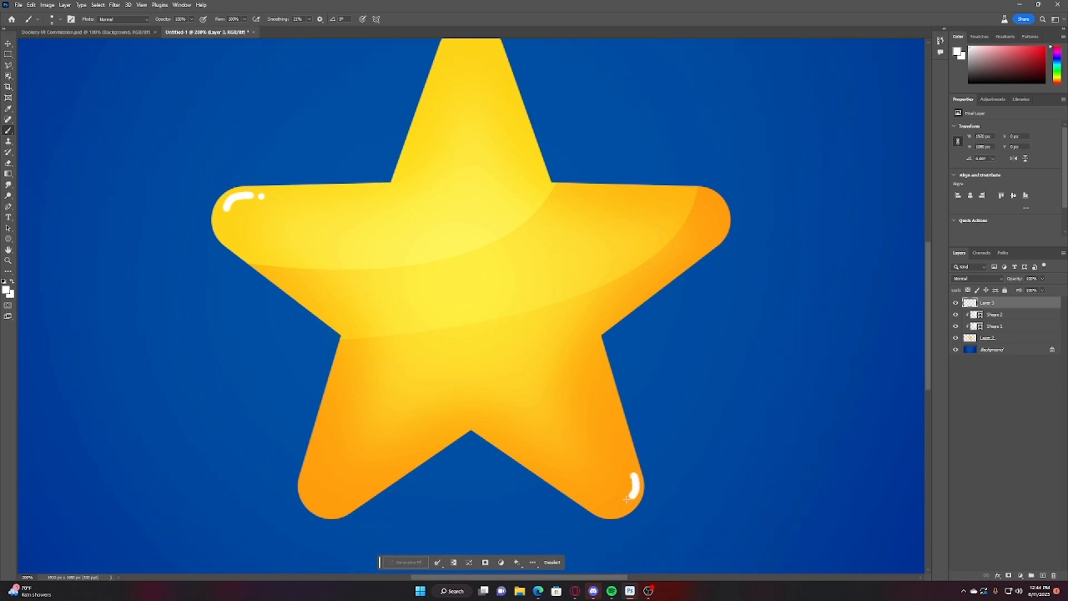
{"action": "scroll", "coordinate": [560, 191], "scroll_direction": "up", "scroll_amount": 1}
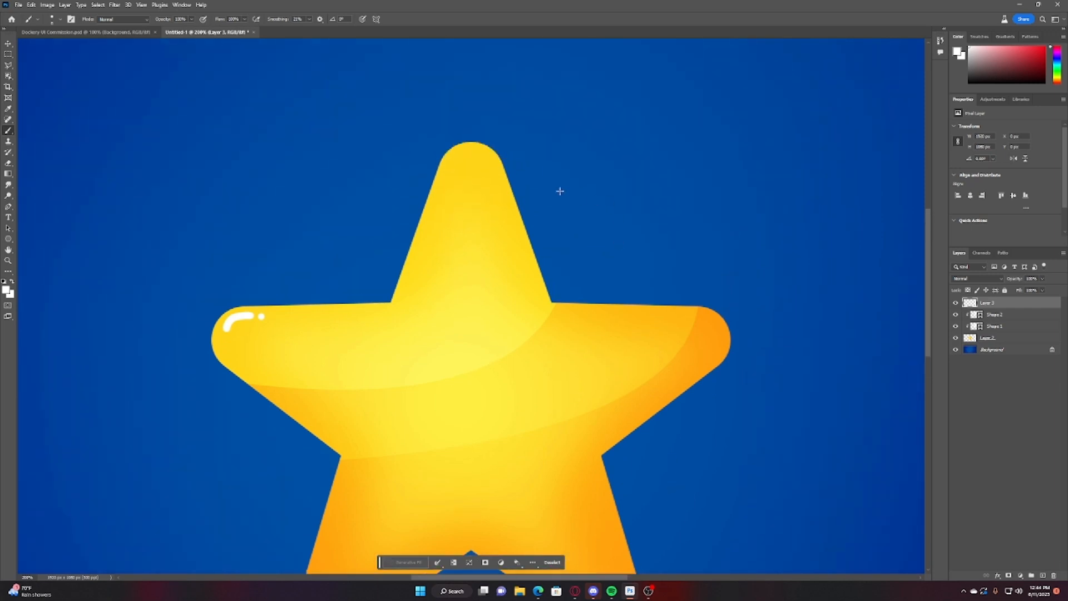
{"action": "scroll", "coordinate": [544, 171], "scroll_direction": "down", "scroll_amount": 3}
{"action": "scroll", "coordinate": [501, 190], "scroll_direction": "down", "scroll_amount": 6}
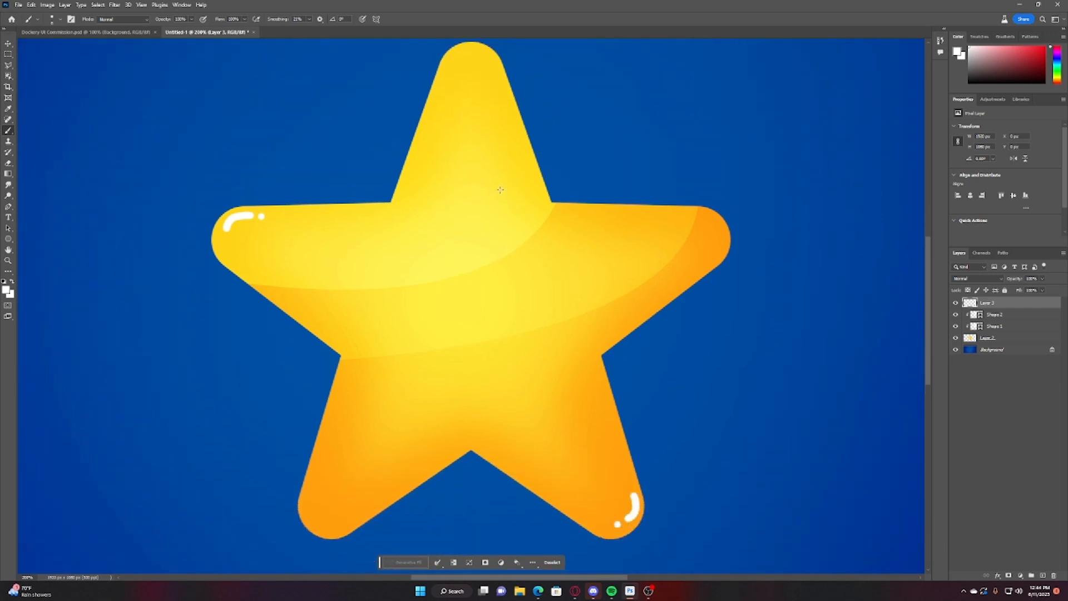
Try a highlight on the top tip and long test strokes with brush smoothing at 0% and 100%, undoing each stroke
{"action": "scroll", "coordinate": [502, 191], "scroll_direction": "up", "scroll_amount": 5}
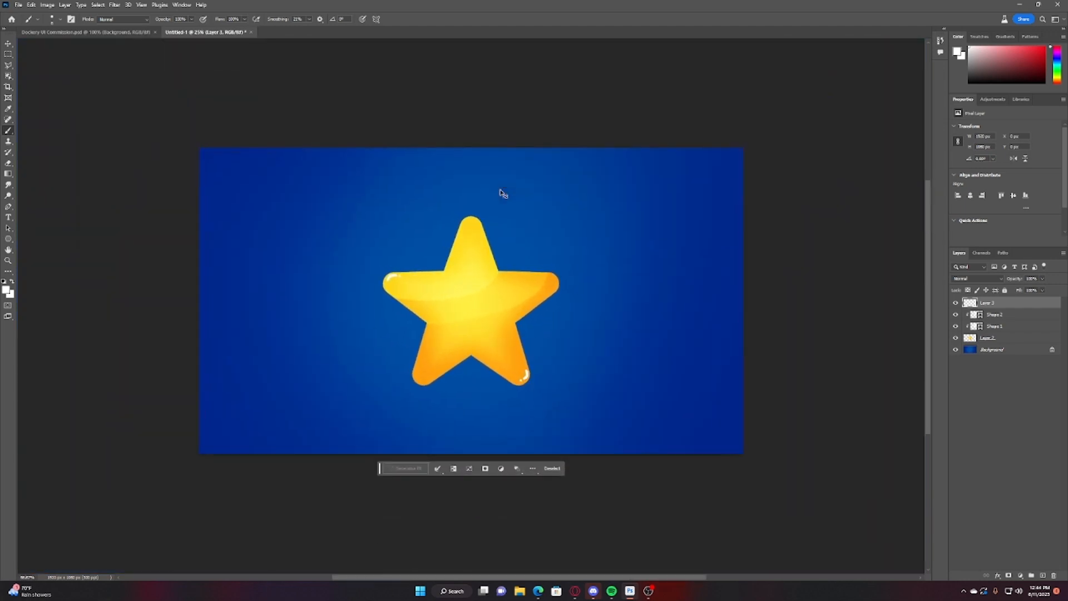
{"action": "scroll", "coordinate": [500, 191], "scroll_direction": "up", "scroll_amount": 1}
{"action": "scroll", "coordinate": [583, 250], "scroll_direction": "down", "scroll_amount": 1}
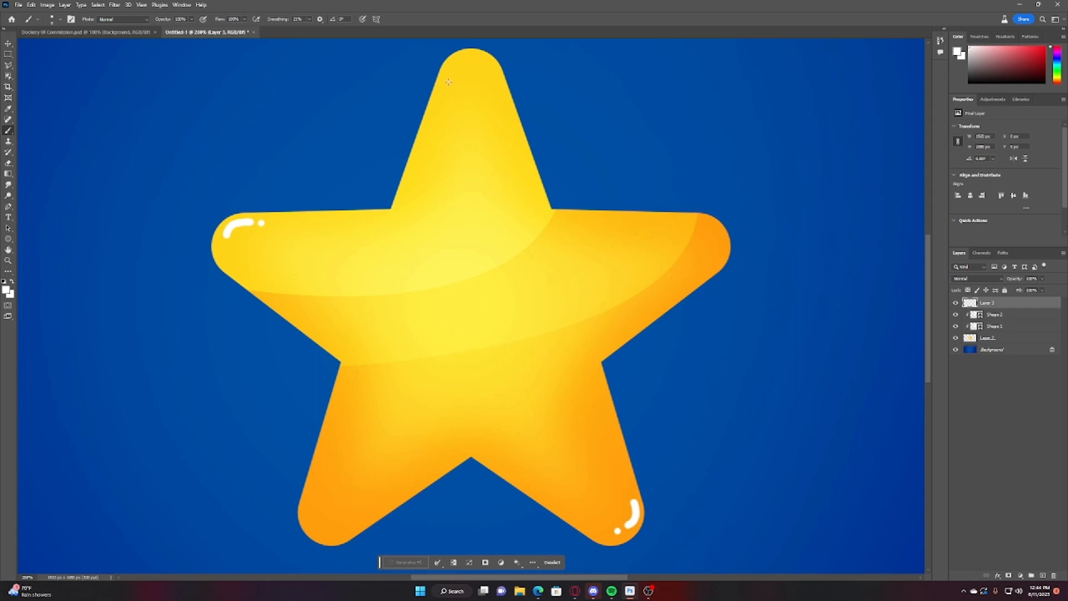
{"action": "left_click_drag", "start_coordinate": [448, 81], "coordinate": [470, 62]}
{"action": "key", "text": "ctrl+z"}
{"action": "left_click", "coordinate": [310, 21]}
{"action": "left_click_drag", "start_coordinate": [308, 30], "coordinate": [297, 30]}
{"action": "left_click_drag", "start_coordinate": [294, 135], "coordinate": [692, 133]}
{"action": "key", "text": "ctrl+z"}
{"action": "left_click_drag", "start_coordinate": [247, 139], "coordinate": [718, 130]}
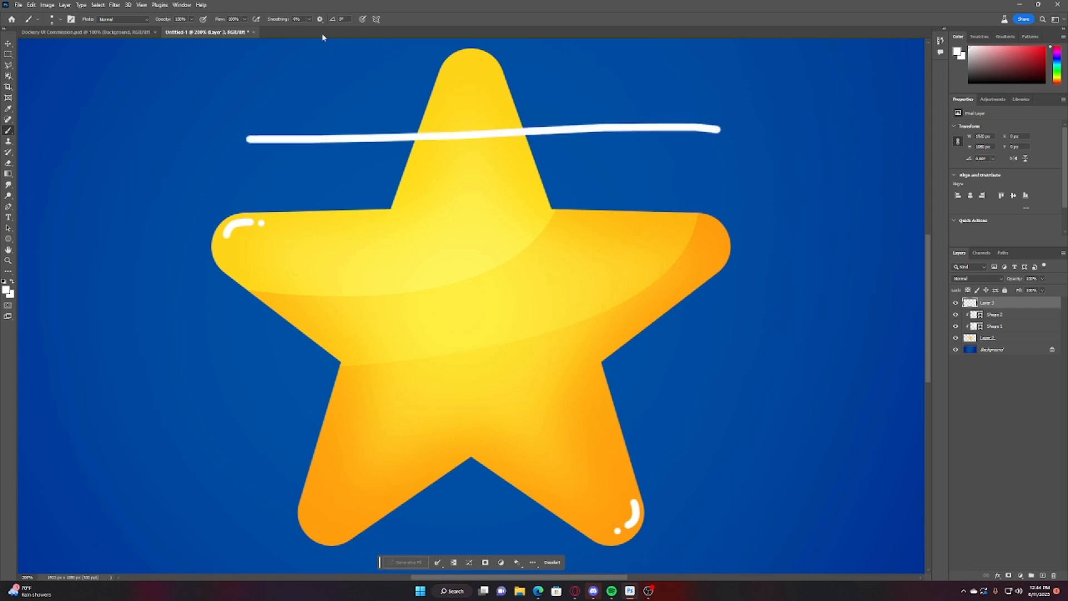
{"action": "key", "text": "ctrl+z"}
{"action": "left_click", "coordinate": [310, 21]}
{"action": "left_click_drag", "start_coordinate": [314, 30], "coordinate": [544, 42]}
{"action": "left_click_drag", "start_coordinate": [265, 204], "coordinate": [1042, 204]}
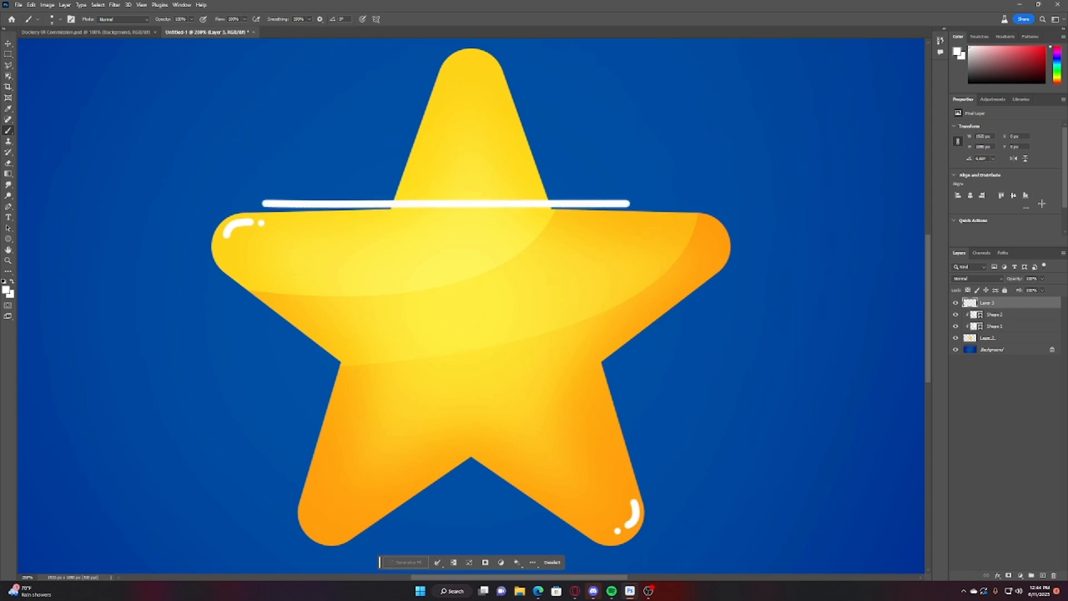
{"action": "key", "text": "ctrl+z"}
Set the brush smoothing to 22% and paint a curved white highlight with a dot on the star's top tip
{"action": "left_click", "coordinate": [309, 19]}
{"action": "left_click_drag", "start_coordinate": [313, 30], "coordinate": [285, 32]}
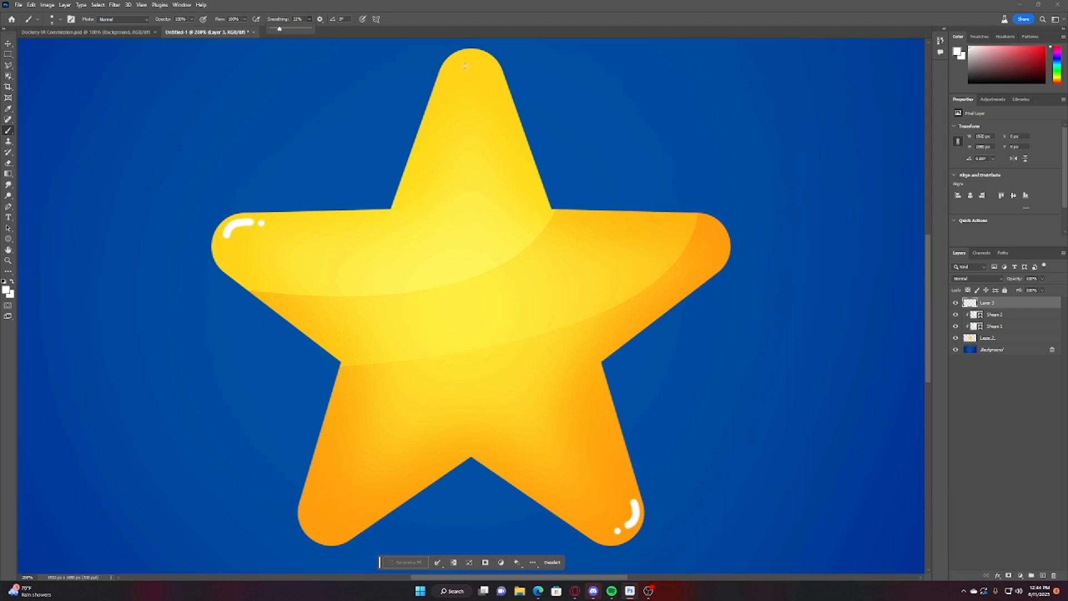
{"action": "left_click_drag", "start_coordinate": [465, 65], "coordinate": [495, 81]}
{"action": "scroll", "coordinate": [534, 114], "scroll_direction": "up", "scroll_amount": 4}
{"action": "scroll", "coordinate": [566, 137], "scroll_direction": "down", "scroll_amount": 9}
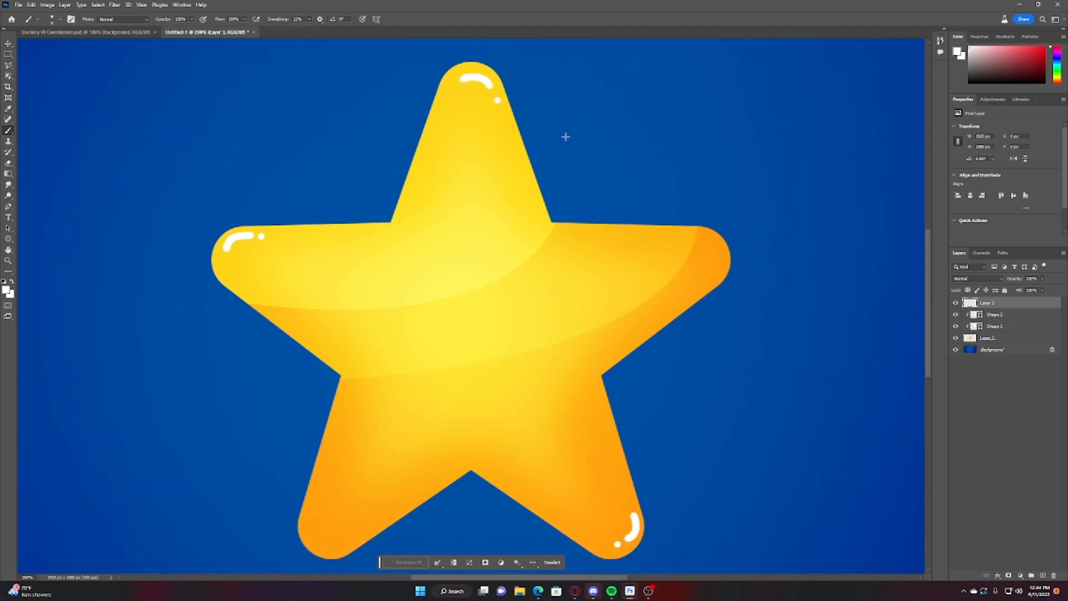
{"action": "key", "text": "ctrl+minus"}
{"action": "key", "text": "ctrl+minus"}
{"action": "key", "text": "ctrl+minus"}
{"action": "key", "text": "ctrl+minus"}
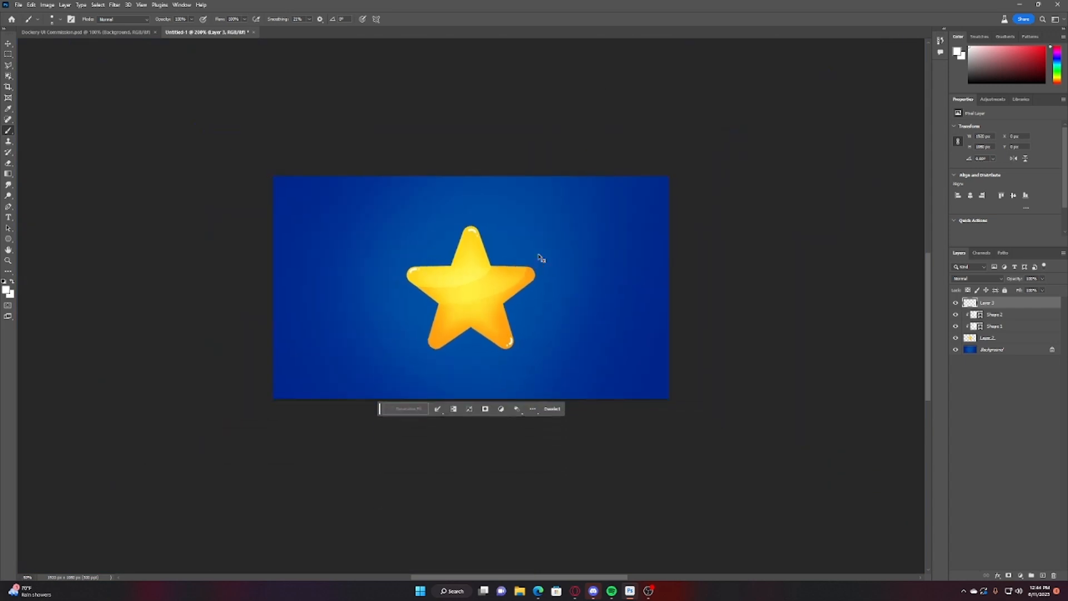
Merge the highlight layer, both sheen shapes and the star layer into a single layer above the background
{"action": "key", "text": "ctrl+plus"}
{"action": "key", "text": "ctrl+plus"}
{"action": "key", "text": "ctrl+plus"}
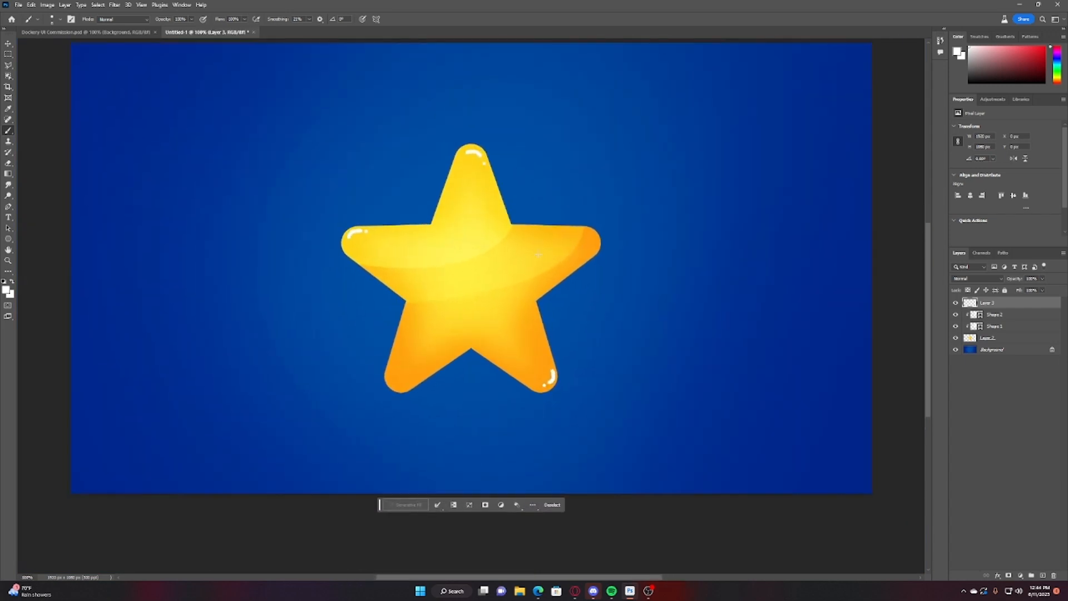
{"action": "left_click", "coordinate": [1005, 344], "text": "shift"}
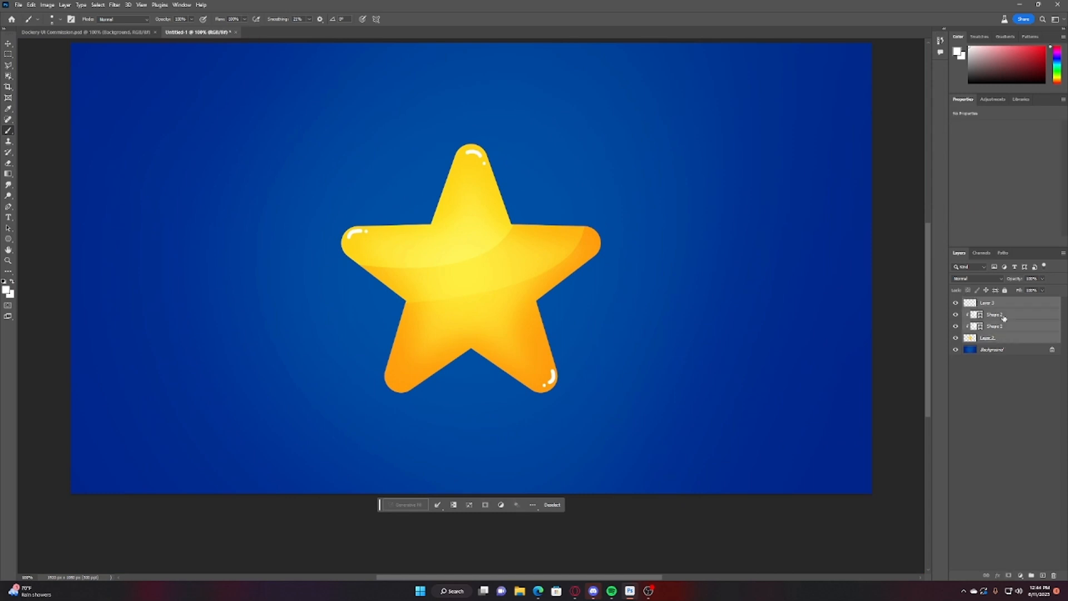
{"action": "key", "text": "ctrl+e"}
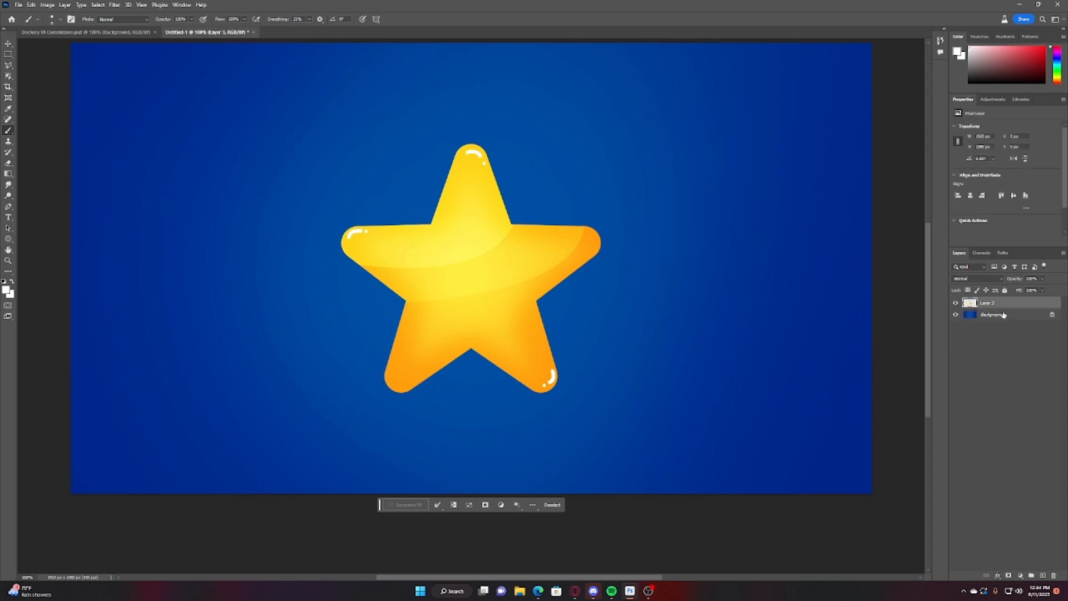
Duplicate the merged star layer
{"action": "scroll", "coordinate": [725, 265], "scroll_direction": "up", "scroll_amount": 2}
{"action": "scroll", "coordinate": [712, 267], "scroll_direction": "down", "scroll_amount": 2}
{"action": "scroll", "coordinate": [711, 267], "scroll_direction": "up", "scroll_amount": 1}
{"action": "scroll", "coordinate": [710, 264], "scroll_direction": "up", "scroll_amount": 2}
{"action": "scroll", "coordinate": [706, 262], "scroll_direction": "down", "scroll_amount": 3}
{"action": "key", "text": "ctrl+j"}
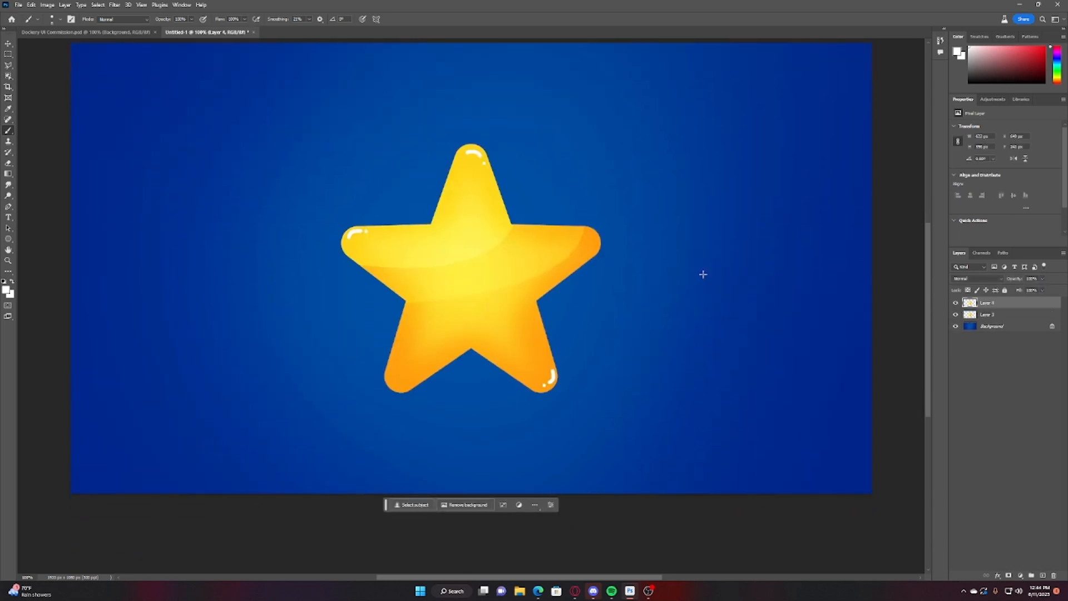
Move the lower star copy slightly down behind the top one and scale it proportionally to about 96%
{"action": "left_click", "coordinate": [980, 314]}
{"action": "key", "text": "ctrl+t"}
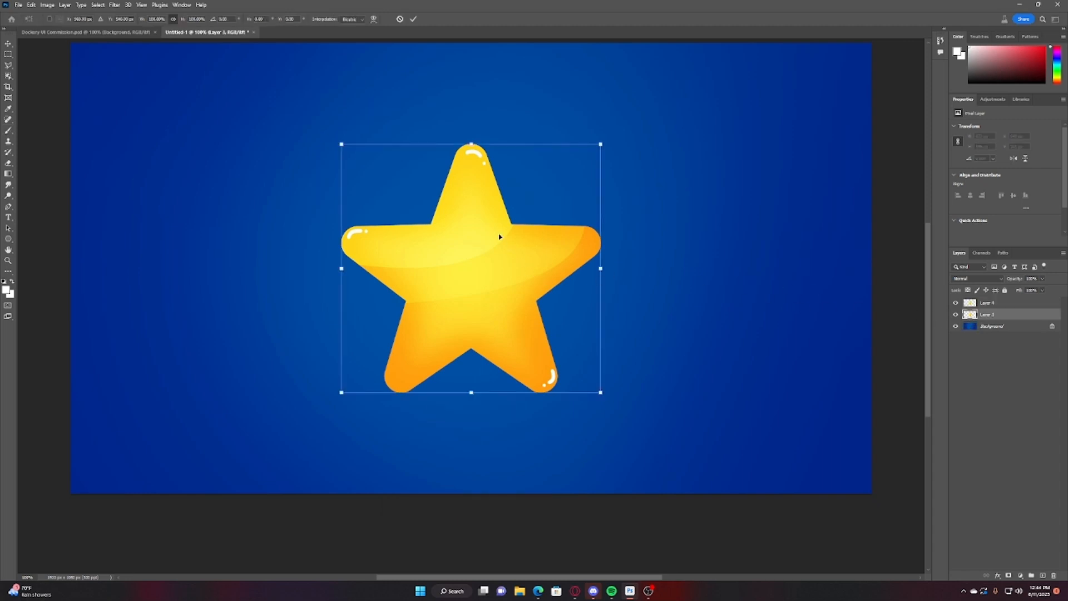
{"action": "left_click_drag", "start_coordinate": [499, 235], "coordinate": [499, 251]}
{"action": "left_click_drag", "start_coordinate": [475, 407], "coordinate": [480, 399]}
{"action": "left_click_drag", "start_coordinate": [476, 345], "coordinate": [482, 351]}
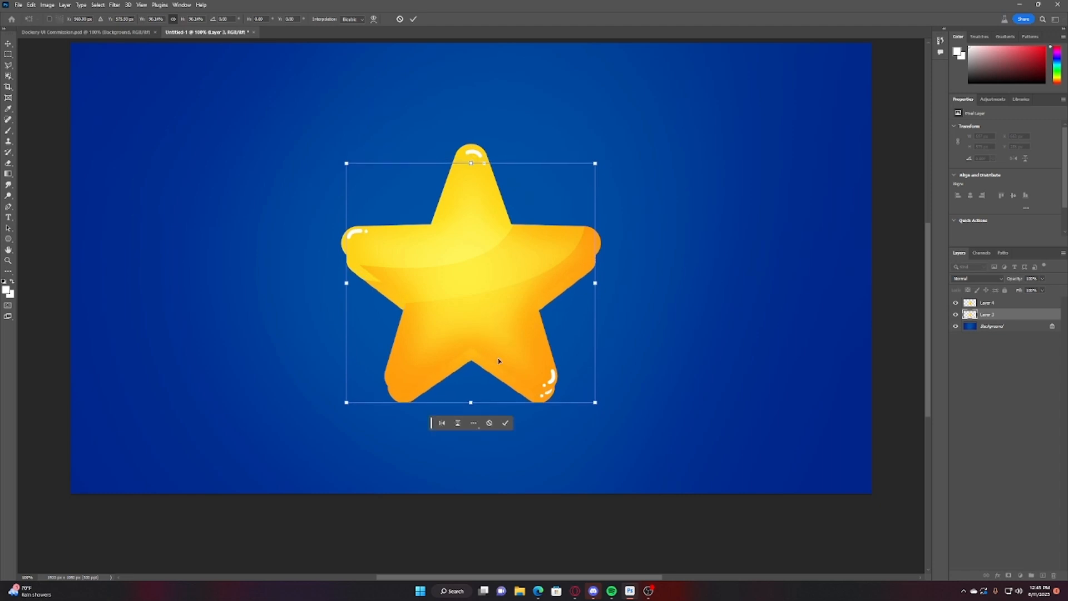
{"action": "left_click", "coordinate": [8, 44]}
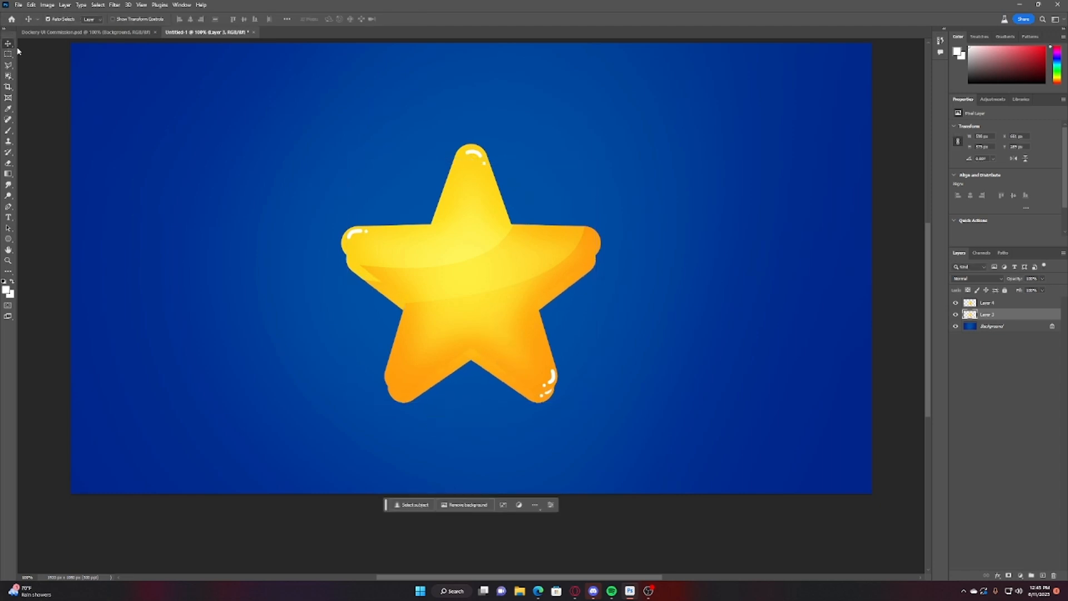
Apply a Color Overlay layer style in dark red-orange #b73400 to the lower star copy
{"action": "scroll", "coordinate": [681, 234], "scroll_direction": "up", "scroll_amount": 1}
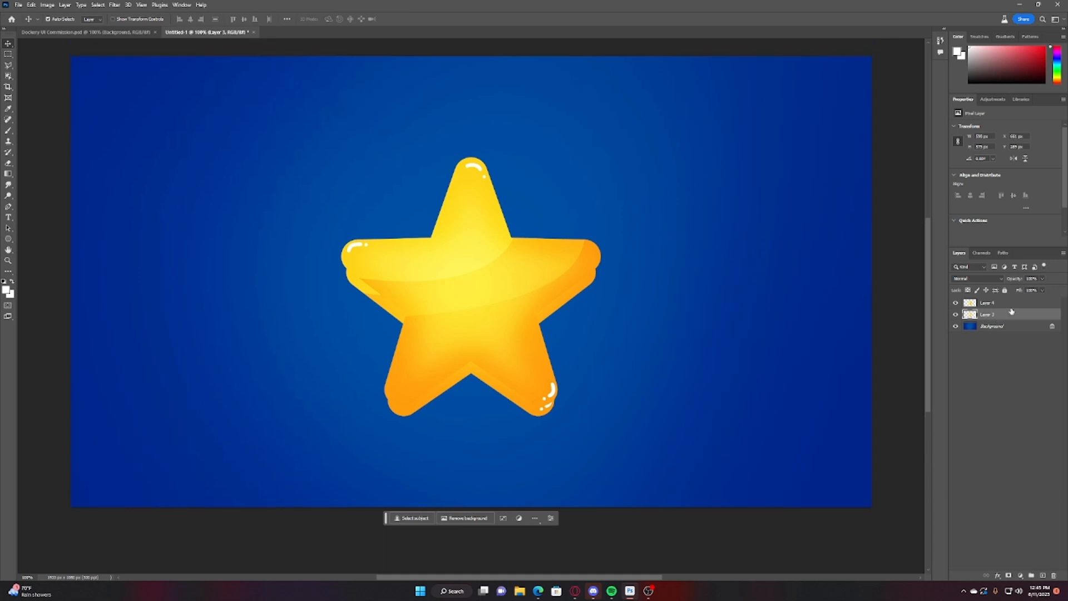
{"action": "right_click", "coordinate": [1011, 312]}
{"action": "left_click", "coordinate": [1033, 316]}
{"action": "right_click", "coordinate": [1025, 315]}
{"action": "left_click", "coordinate": [973, 251]}
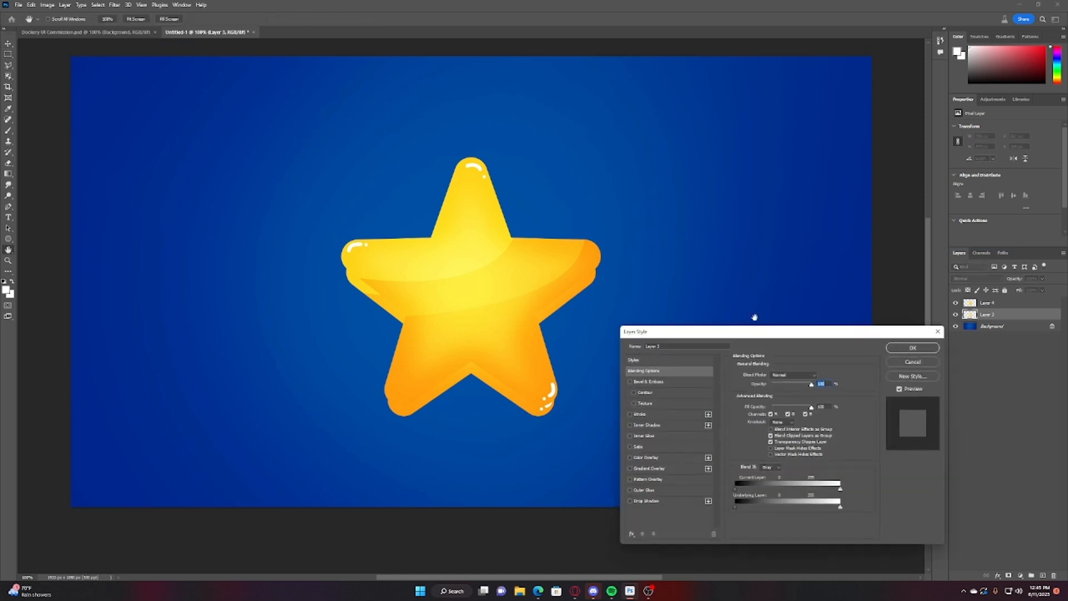
{"action": "left_click", "coordinate": [673, 457]}
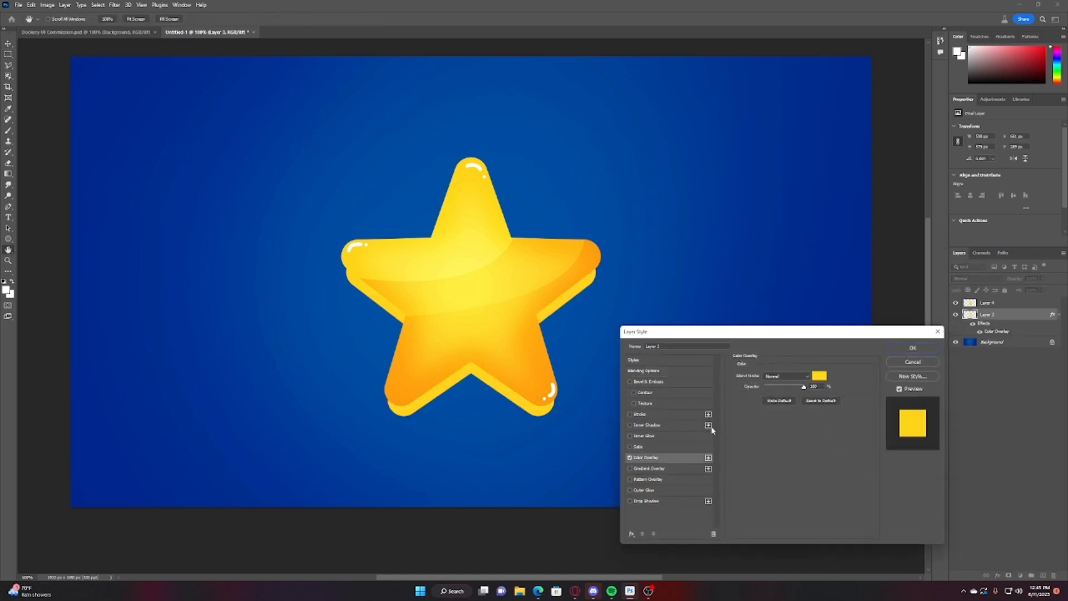
{"action": "left_click", "coordinate": [819, 375]}
{"action": "left_click", "coordinate": [288, 486]}
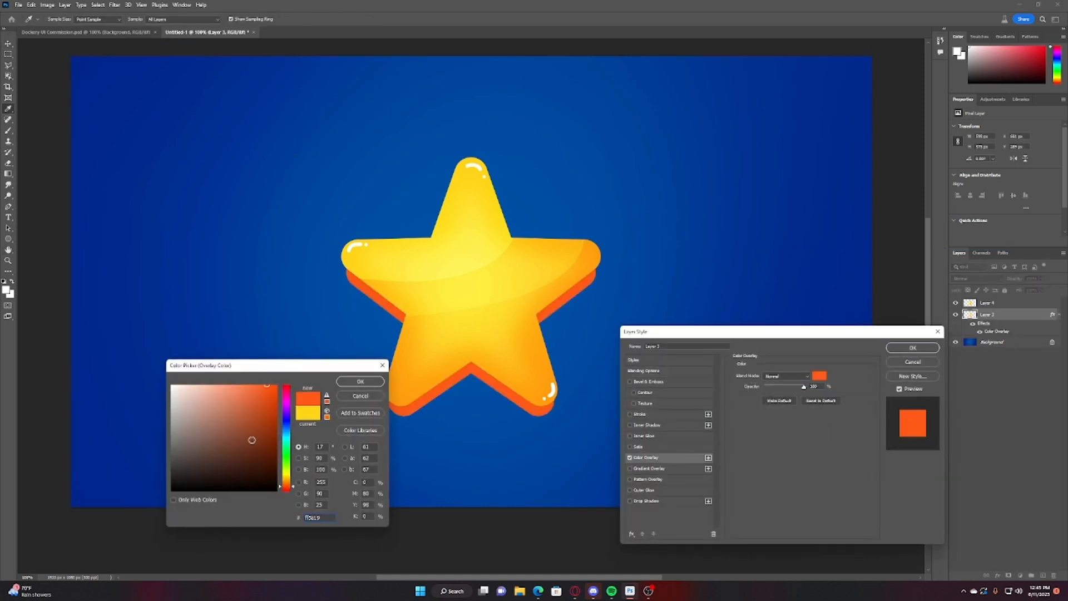
{"action": "left_click_drag", "start_coordinate": [252, 440], "coordinate": [276, 415]}
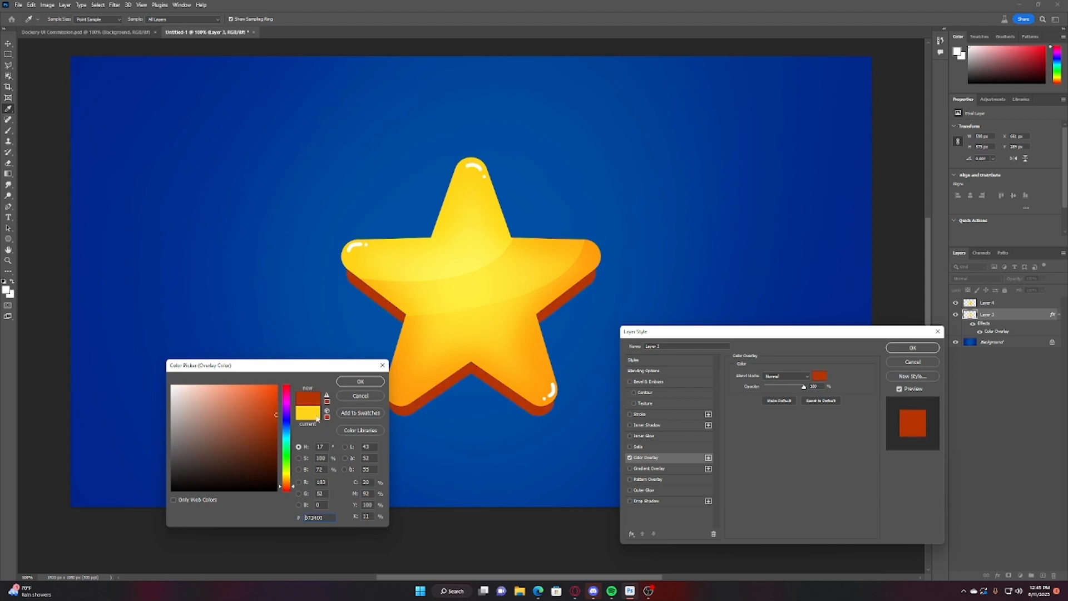
{"action": "left_click", "coordinate": [361, 381]}
{"action": "left_click", "coordinate": [912, 347]}
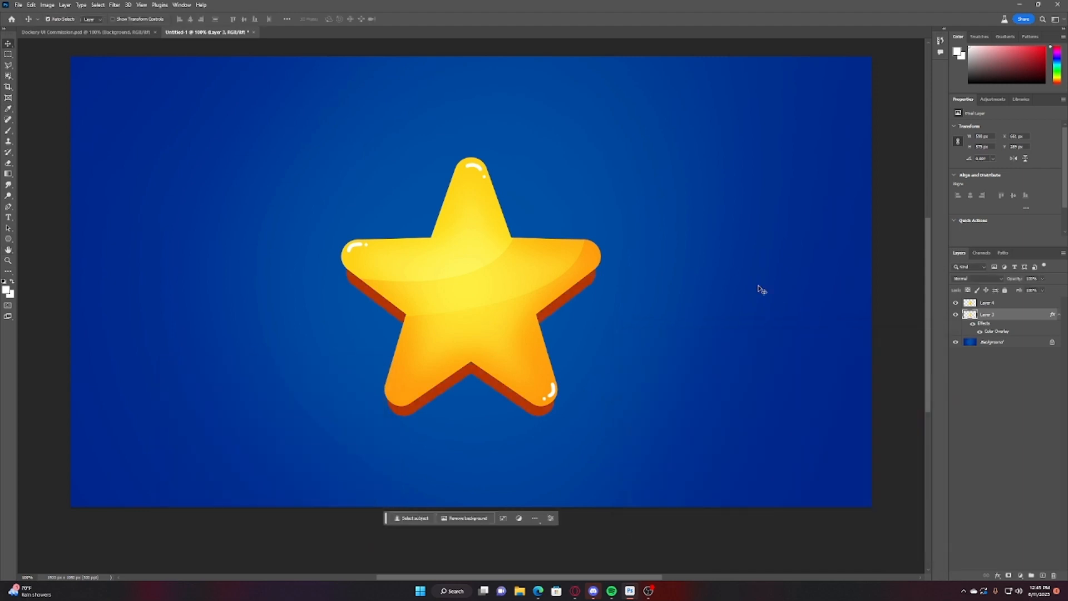
Add a new layer between the two stars and set the Pen tool's shape fill to the recent dark red-orange
{"action": "scroll", "coordinate": [773, 311], "scroll_direction": "down", "scroll_amount": 1}
{"action": "scroll", "coordinate": [773, 314], "scroll_direction": "down", "scroll_amount": 1}
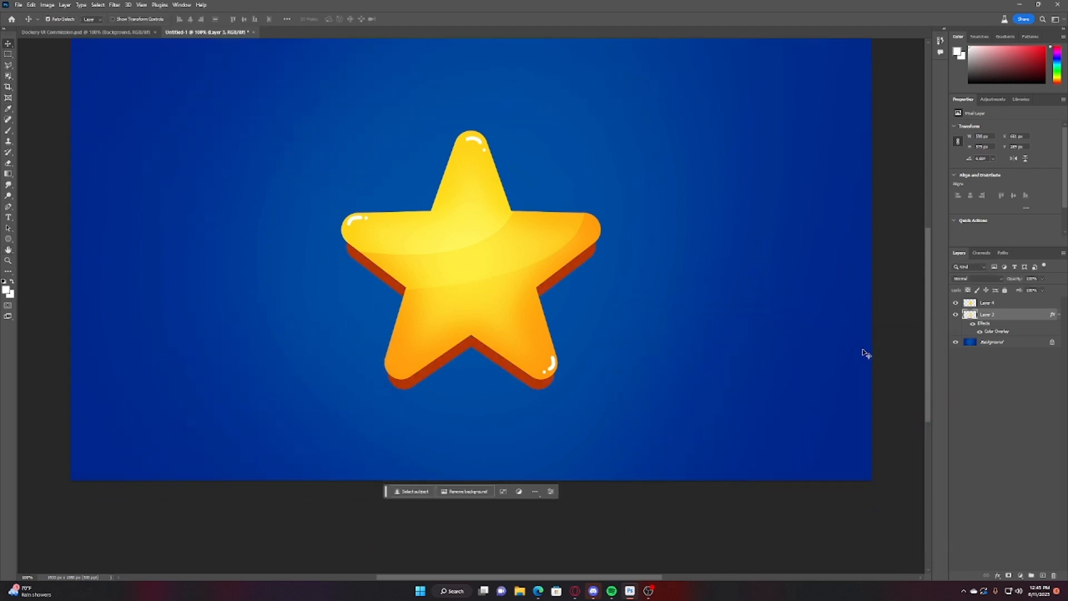
{"action": "left_click", "coordinate": [1044, 575]}
{"action": "scroll", "coordinate": [717, 464], "scroll_direction": "up", "scroll_amount": 1}
{"action": "left_click", "coordinate": [8, 206]}
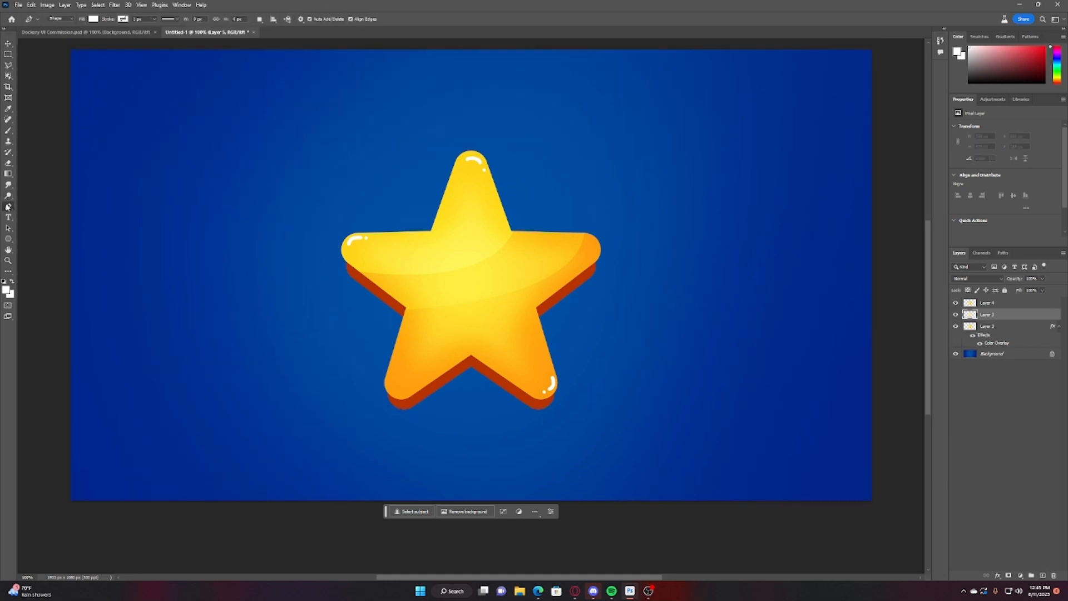
{"action": "left_click", "coordinate": [94, 19]}
{"action": "left_click", "coordinate": [41, 63]}
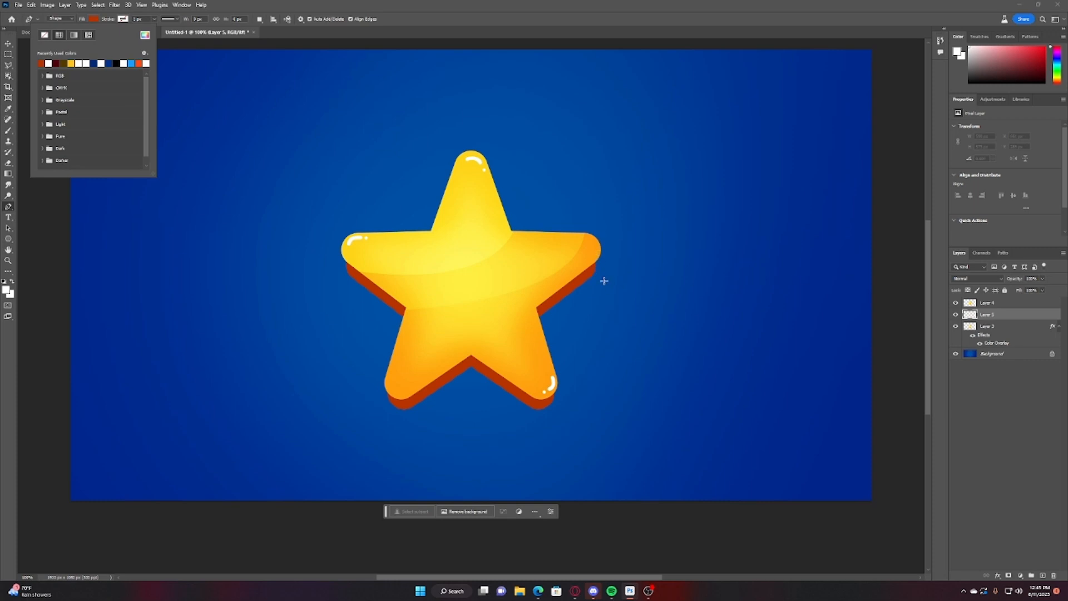
Draw a curved red-orange pen shape joining the right arm's rounded tip to the star's dark side
{"action": "left_click", "coordinate": [8, 250]}
{"action": "left_click_drag", "start_coordinate": [256, 217], "coordinate": [185, 220]}
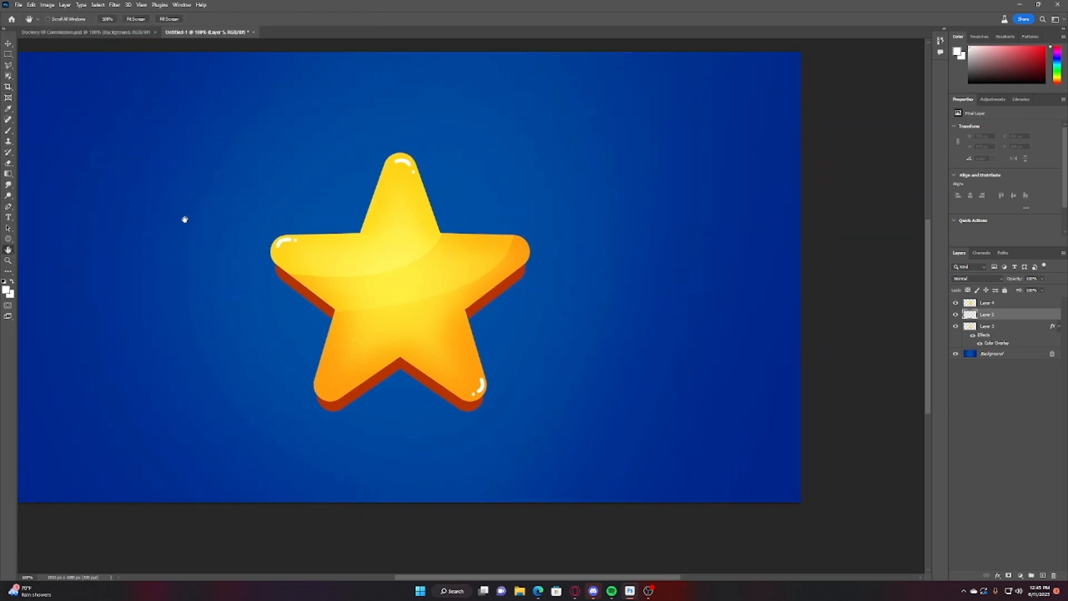
{"action": "key", "text": "ctrl+plus"}
{"action": "key", "text": "ctrl+plus"}
{"action": "key", "text": "ctrl+plus"}
{"action": "scroll", "coordinate": [205, 229], "scroll_direction": "up", "scroll_amount": 4}
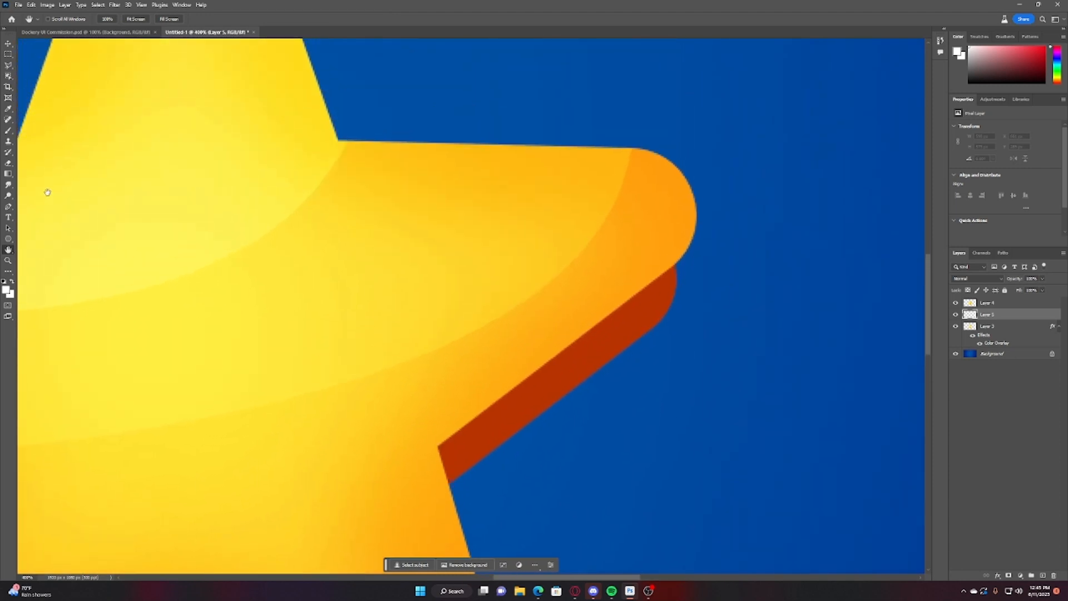
{"action": "scroll", "coordinate": [47, 191], "scroll_direction": "up", "scroll_amount": 1}
{"action": "left_click", "coordinate": [9, 207]}
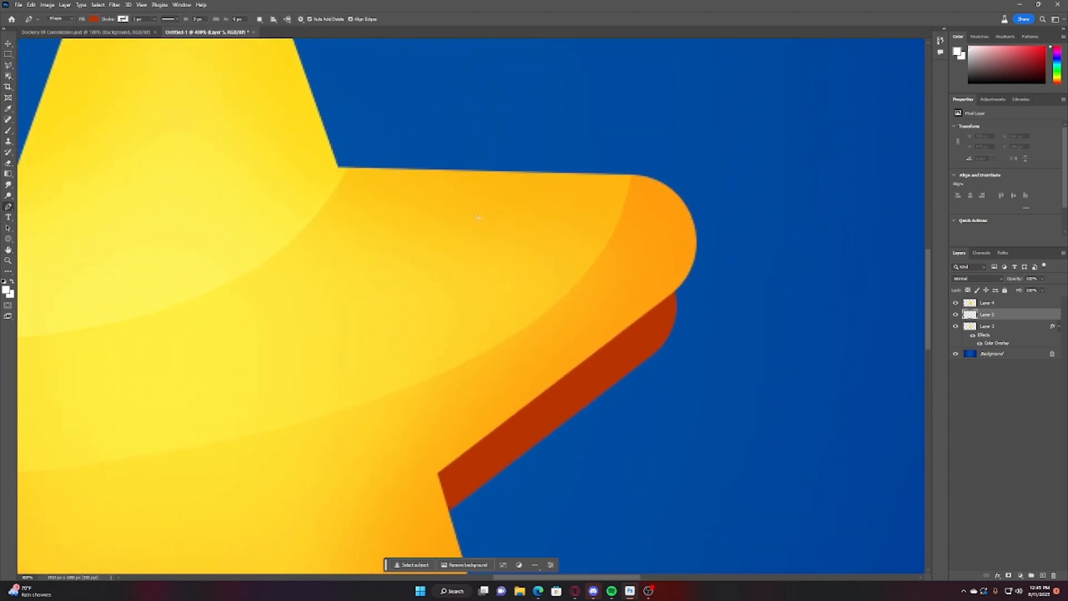
{"action": "left_click", "coordinate": [654, 352]}
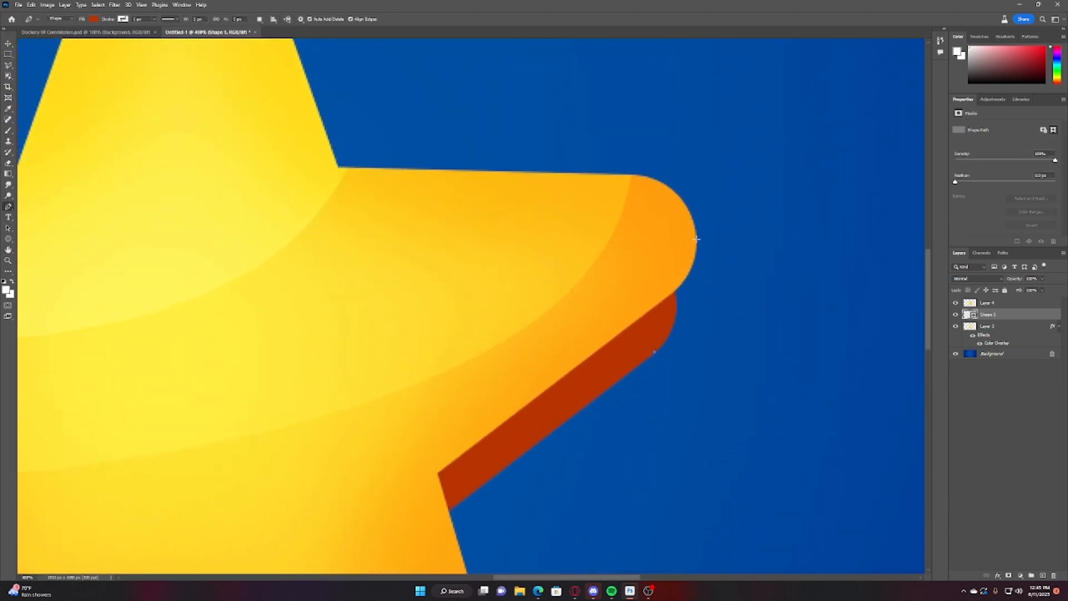
{"action": "left_click_drag", "start_coordinate": [696, 235], "coordinate": [713, 323]}
{"action": "left_click", "coordinate": [697, 236]}
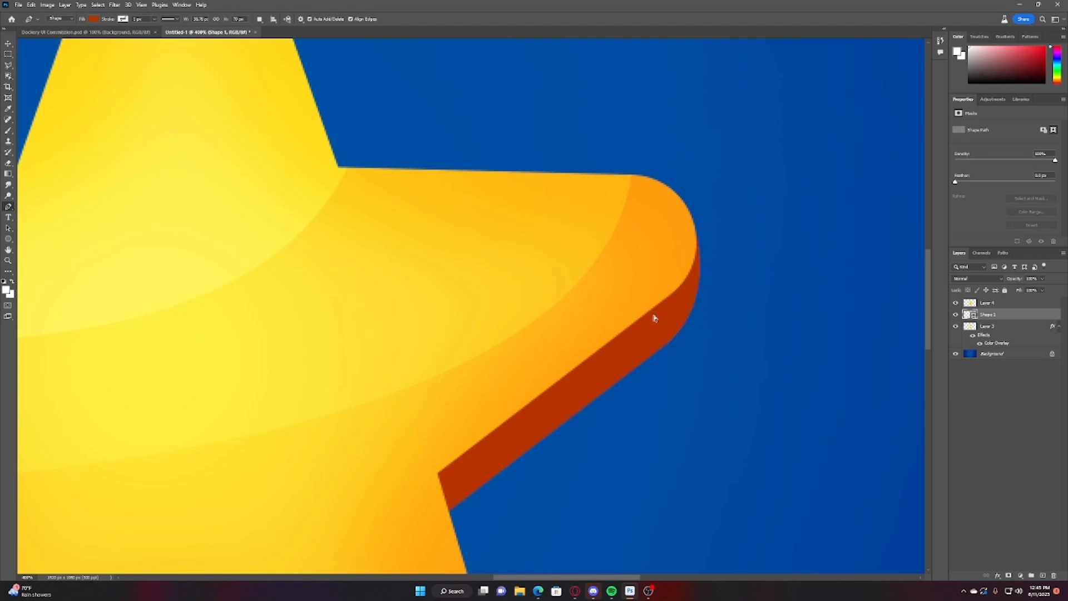
Draw a curved red-orange pen shape filling the side gap at the lower-right arm's tip
{"action": "scroll", "coordinate": [655, 318], "scroll_direction": "down", "scroll_amount": 3}
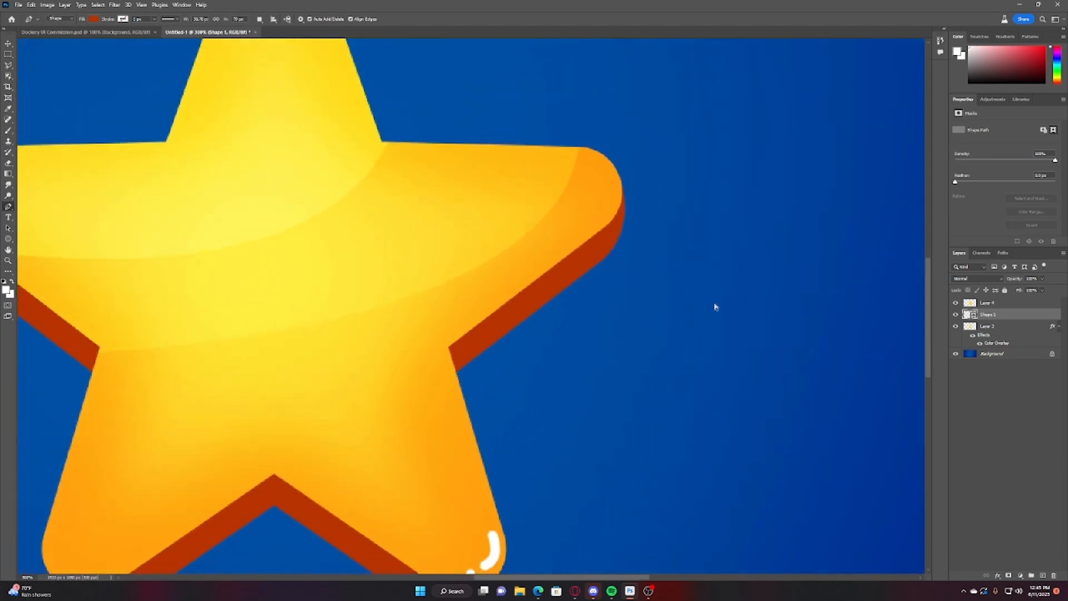
{"action": "scroll", "coordinate": [708, 346], "scroll_direction": "up", "scroll_amount": 5}
{"action": "left_click", "coordinate": [551, 377]}
{"action": "scroll", "coordinate": [548, 381], "scroll_direction": "down", "scroll_amount": 1}
{"action": "left_click_drag", "start_coordinate": [445, 498], "coordinate": [339, 511]}
Draw a curved red-orange pen shape filling the side gap at the lower-left arm's tip
{"action": "key", "text": "ctrl+minus"}
{"action": "key", "text": "ctrl+minus"}
{"action": "key", "text": "ctrl+minus"}
{"action": "key", "text": "ctrl+minus"}
{"action": "key", "text": "ctrl+minus"}
{"action": "key", "text": "ctrl+minus"}
{"action": "left_click_drag", "start_coordinate": [314, 281], "coordinate": [501, 350]}
{"action": "key", "text": "ctrl+plus"}
{"action": "key", "text": "ctrl+plus"}
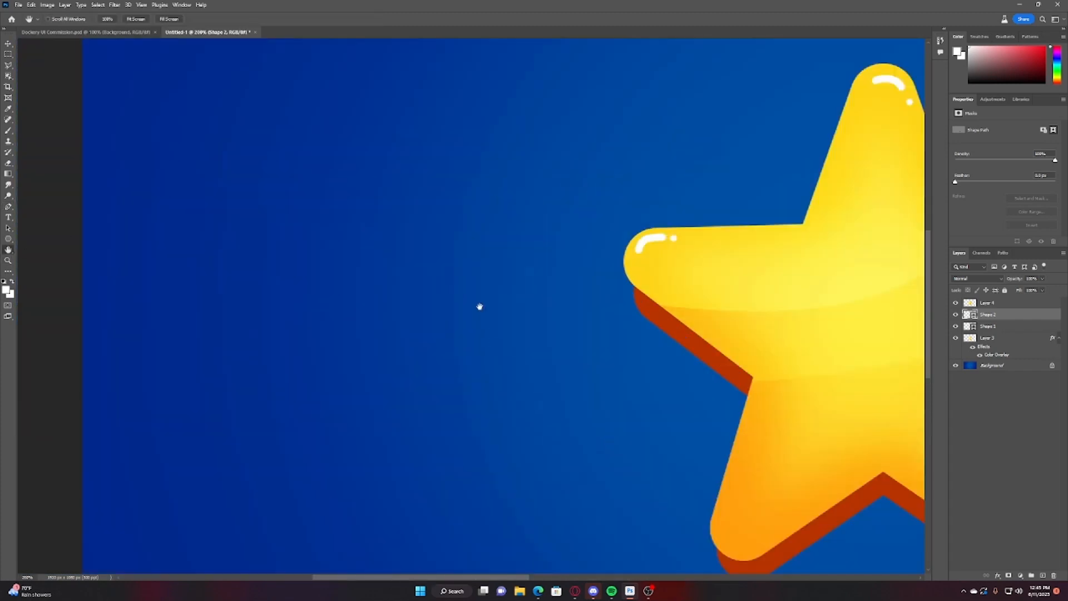
{"action": "key", "text": "ctrl+plus"}
{"action": "key", "text": "ctrl+plus"}
{"action": "key", "text": "ctrl+plus"}
{"action": "left_click_drag", "start_coordinate": [649, 419], "coordinate": [394, 208]}
{"action": "left_click", "coordinate": [259, 366]}
{"action": "left_click_drag", "start_coordinate": [351, 507], "coordinate": [451, 516]}
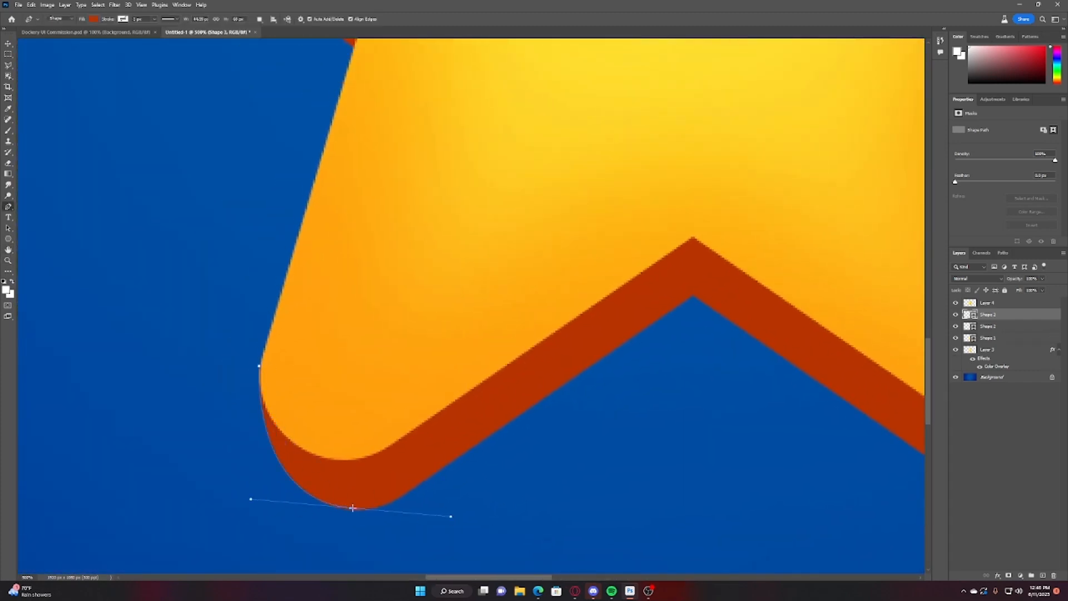
{"action": "key", "text": "Escape"}
Draw a curved red-orange pen shape joining the left arm's tip to the star's dark side
{"action": "scroll", "coordinate": [227, 169], "scroll_direction": "up", "scroll_amount": 7}
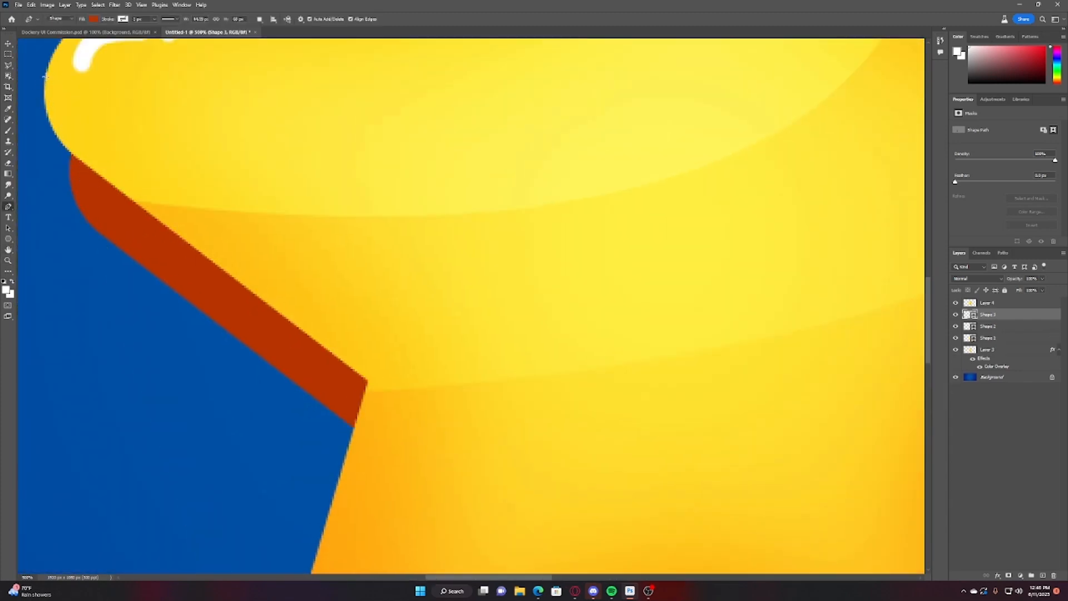
{"action": "left_click", "coordinate": [45, 77]}
{"action": "left_click_drag", "start_coordinate": [94, 229], "coordinate": [156, 274]}
{"action": "key", "text": "Escape"}
{"action": "key", "text": "ctrl+minus"}
{"action": "key", "text": "ctrl+minus"}
{"action": "key", "text": "ctrl+minus"}
{"action": "key", "text": "ctrl+minus"}
{"action": "key", "text": "ctrl+minus"}
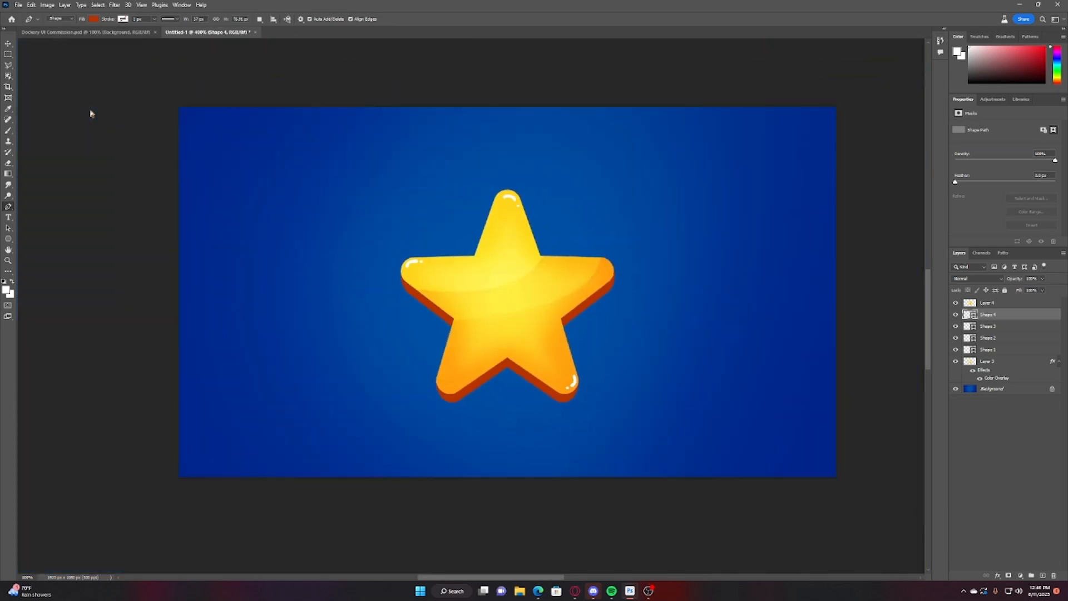
{"action": "key", "text": "ctrl+minus"}
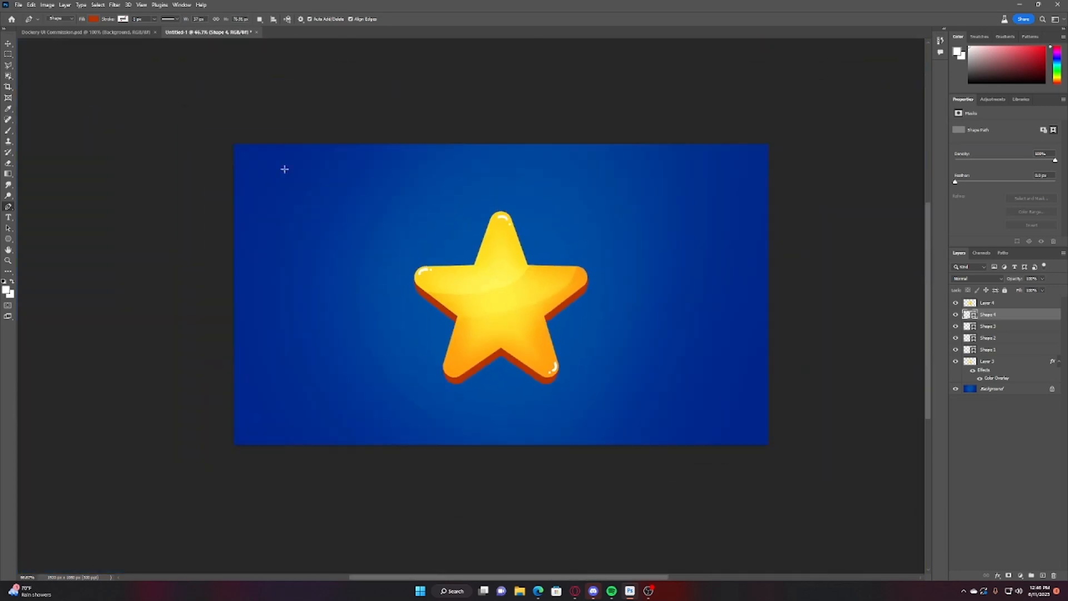
Merge the four red-orange tip shapes with the colour-overlaid star copy into one side layer
{"action": "left_click", "coordinate": [1005, 365], "text": "shift"}
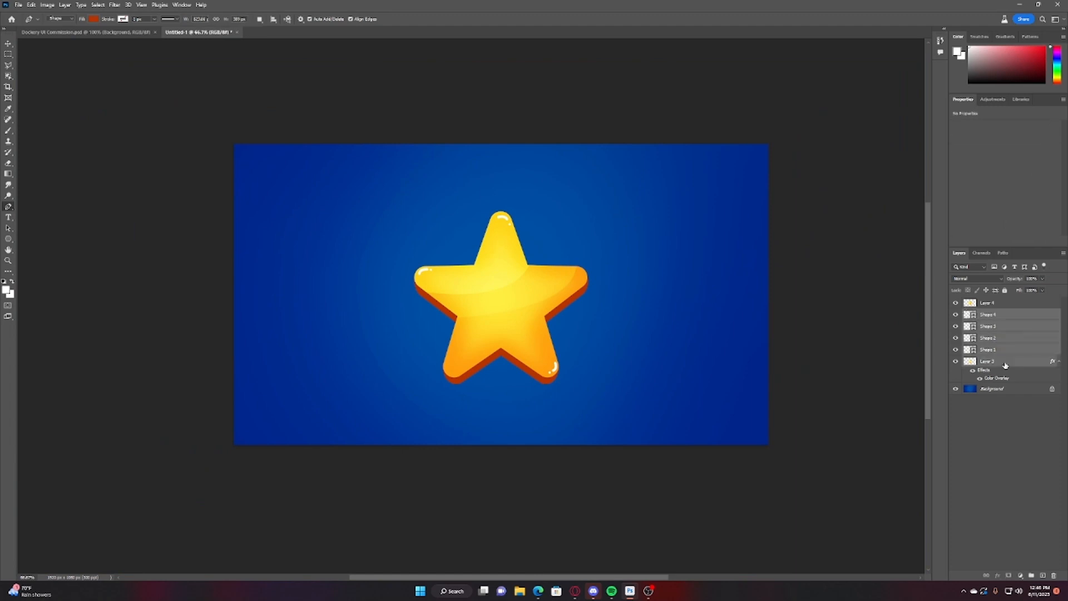
{"action": "key", "text": "ctrl+e"}
{"action": "scroll", "coordinate": [691, 318], "scroll_direction": "up", "scroll_amount": 1}
{"action": "scroll", "coordinate": [687, 317], "scroll_direction": "down", "scroll_amount": 2}
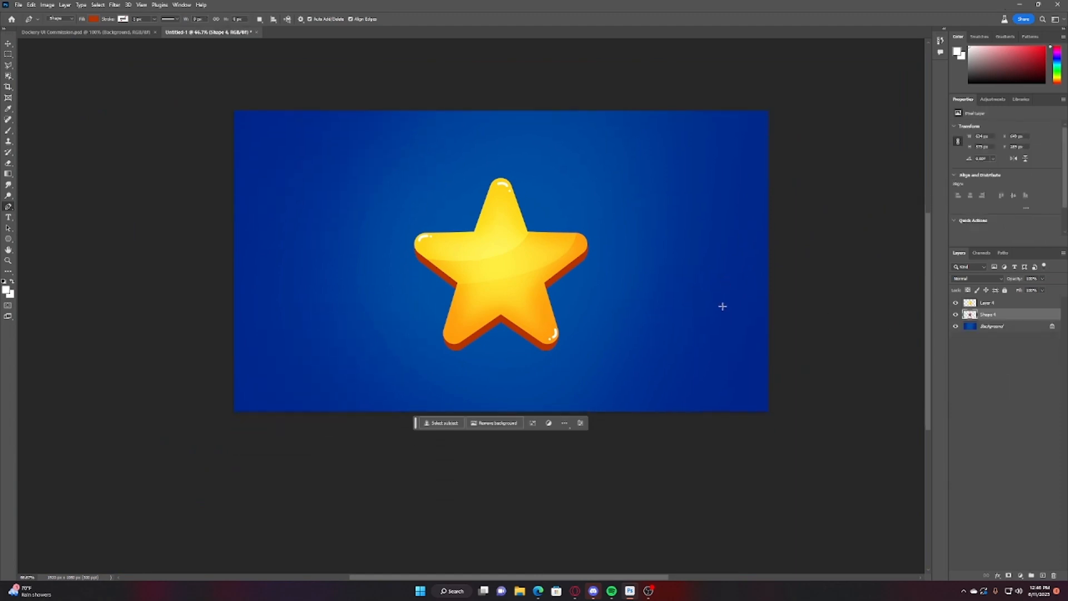
Add a new layer clipped to the merged red-orange side layer and choose a near-black foreground colour
{"action": "scroll", "coordinate": [723, 307], "scroll_direction": "down", "scroll_amount": 1}
{"action": "left_click", "coordinate": [1042, 576]}
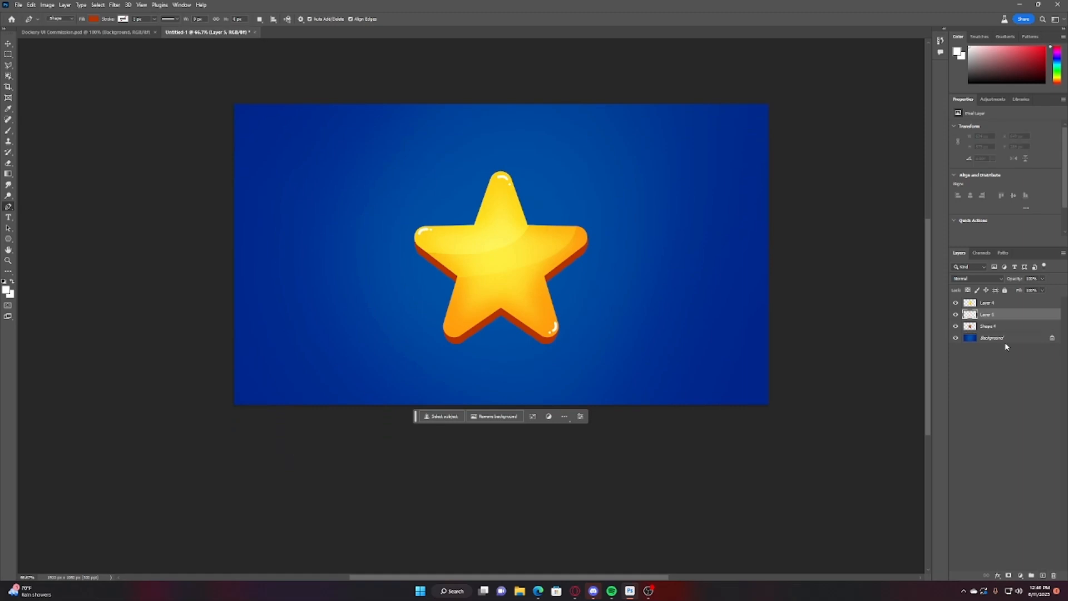
{"action": "left_click", "coordinate": [984, 320], "text": "alt"}
{"action": "left_click", "coordinate": [1023, 83]}
{"action": "left_click_drag", "start_coordinate": [1023, 84], "coordinate": [1024, 76]}
Set up the Brush tool with the Soft Round preset at 7 px
{"action": "left_click", "coordinate": [9, 130]}
{"action": "left_click", "coordinate": [54, 20]}
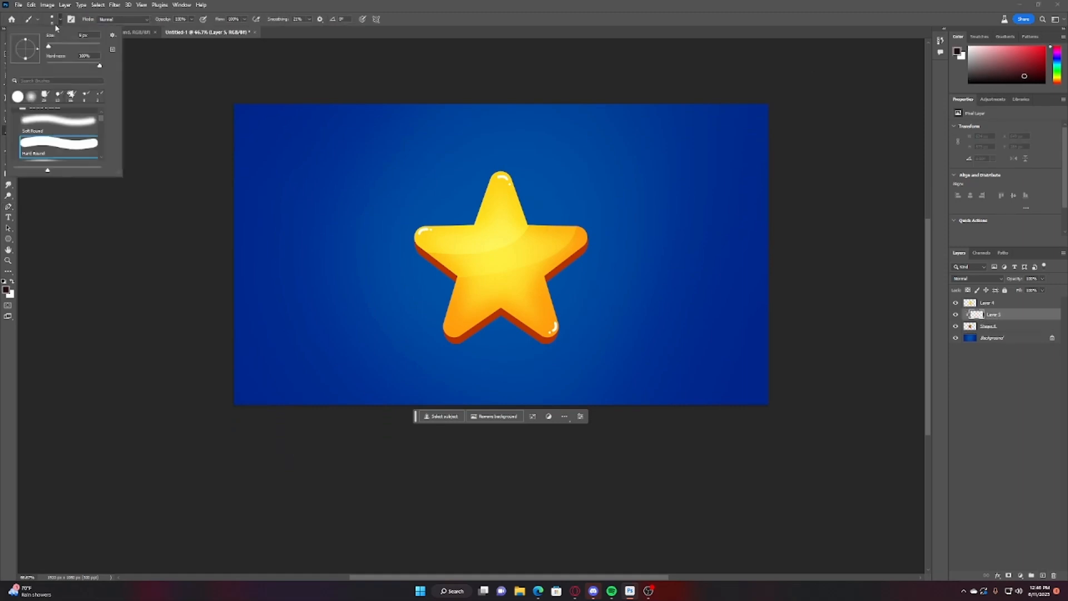
{"action": "left_click", "coordinate": [45, 125]}
{"action": "left_click_drag", "start_coordinate": [54, 47], "coordinate": [49, 48]}
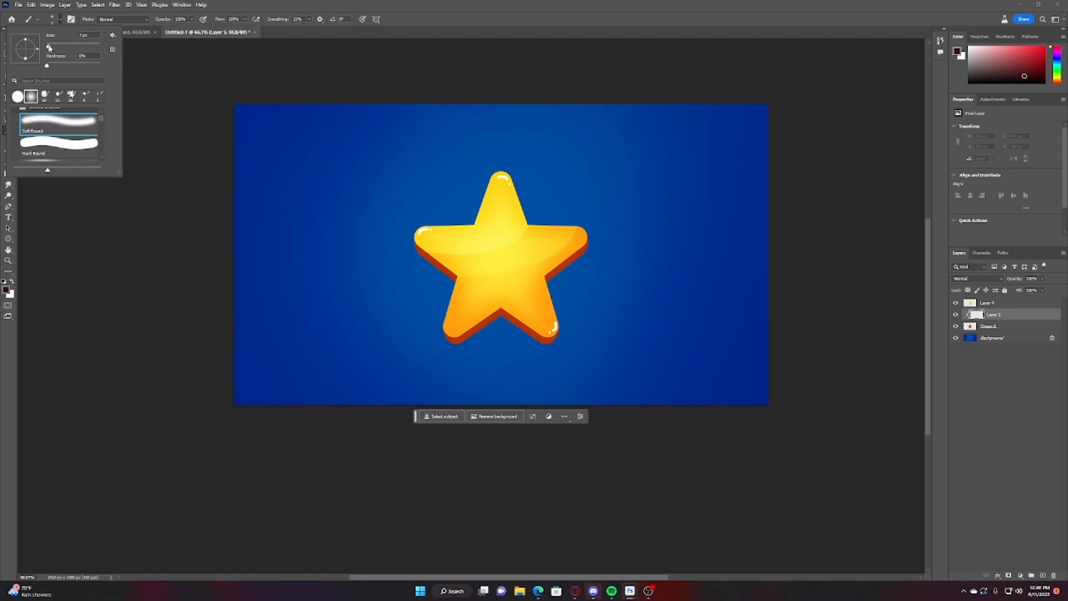
{"action": "key", "text": "Escape"}
Try a dark brush stroke along the bottom edge of the lower-left arm and undo it
{"action": "key", "text": "ctrl+plus"}
{"action": "key", "text": "ctrl+plus"}
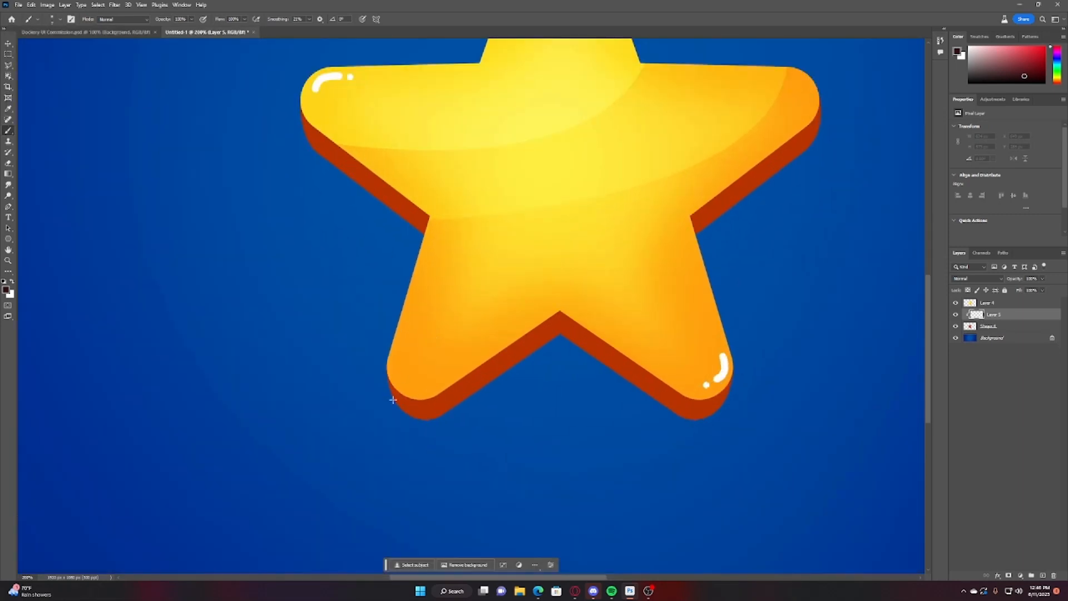
{"action": "left_click_drag", "start_coordinate": [396, 420], "coordinate": [423, 421]}
{"action": "key", "text": "ctrl+z"}
Enlarge the soft brush and paint dark shading along the star side's lower edge from the lower-left to the lower-right arm
{"action": "left_click", "coordinate": [59, 21]}
{"action": "left_click_drag", "start_coordinate": [50, 47], "coordinate": [54, 47]}
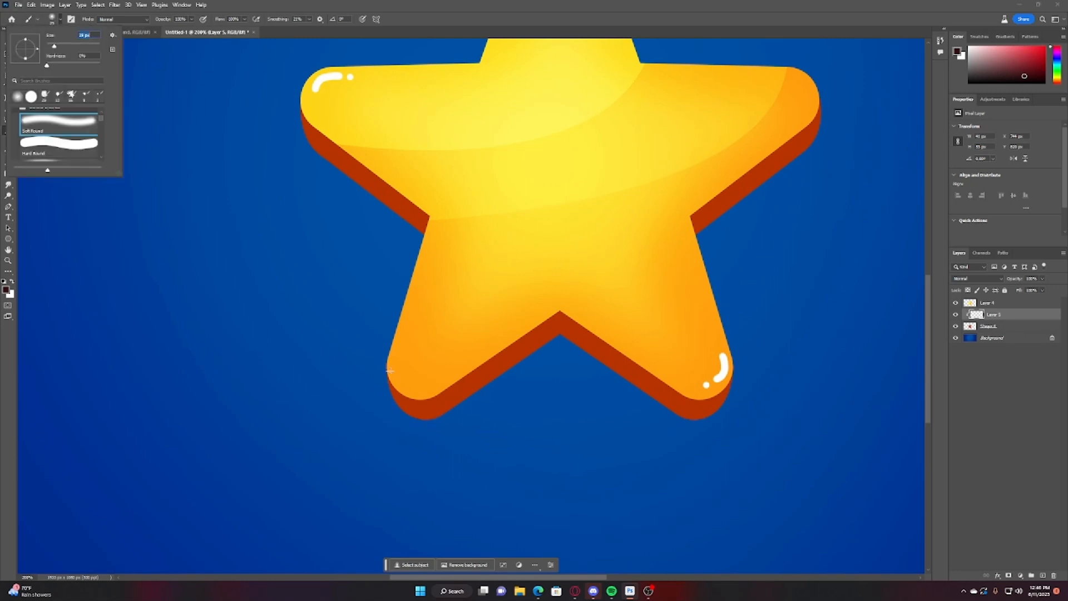
{"action": "mouse_move", "coordinate": [390, 370]}
{"action": "left_mouse_down"}
{"action": "mouse_move", "coordinate": [387, 396]}
{"action": "mouse_move", "coordinate": [446, 417]}
{"action": "mouse_move", "coordinate": [562, 337]}
{"action": "mouse_move", "coordinate": [661, 410]}
{"action": "mouse_move", "coordinate": [715, 421]}
{"action": "left_mouse_up"}
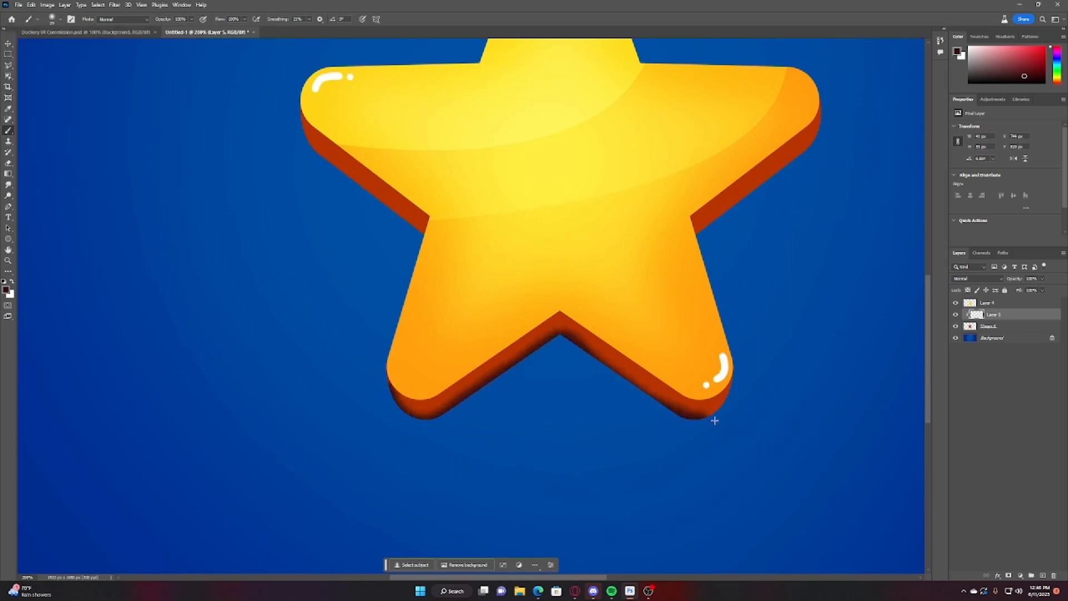
Paint soft white highlights along the upper edges of the star's red-orange side on both side arms and between the lower arms
{"action": "scroll", "coordinate": [715, 420], "scroll_direction": "up", "scroll_amount": 2}
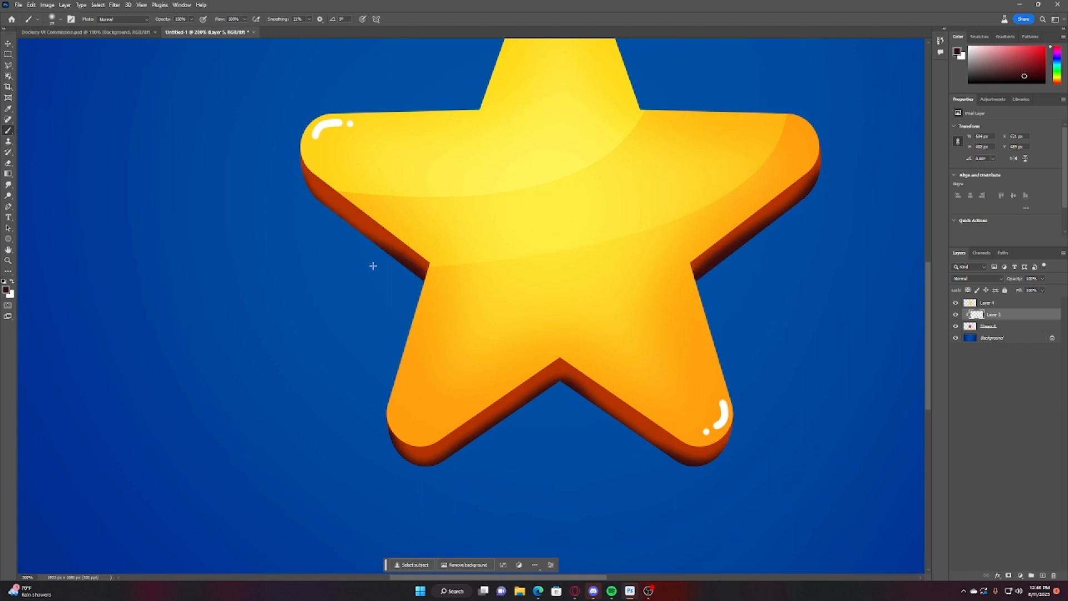
{"action": "key", "text": "x"}
{"action": "mouse_move", "coordinate": [807, 138]}
{"action": "left_mouse_down"}
{"action": "mouse_move", "coordinate": [790, 183]}
{"action": "mouse_move", "coordinate": [692, 263]}
{"action": "left_mouse_up"}
{"action": "mouse_move", "coordinate": [556, 361]}
{"action": "left_mouse_down"}
{"action": "mouse_move", "coordinate": [670, 431]}
{"action": "mouse_move", "coordinate": [724, 448]}
{"action": "left_mouse_up"}
{"action": "left_click_drag", "start_coordinate": [558, 361], "coordinate": [389, 429]}
{"action": "mouse_move", "coordinate": [428, 266]}
{"action": "left_mouse_down"}
{"action": "mouse_move", "coordinate": [307, 156]}
{"action": "mouse_move", "coordinate": [395, 237]}
{"action": "left_mouse_up"}
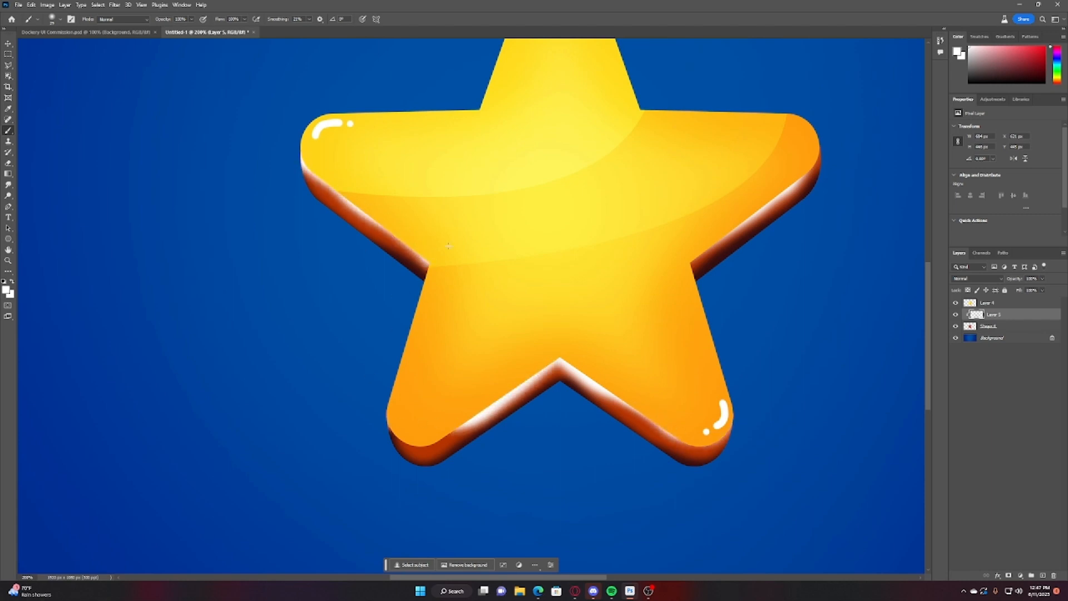
Set the clipped shading layer's blend mode to Overlay and lower its opacity to just over half
{"action": "left_click", "coordinate": [988, 281]}
{"action": "left_click", "coordinate": [968, 374]}
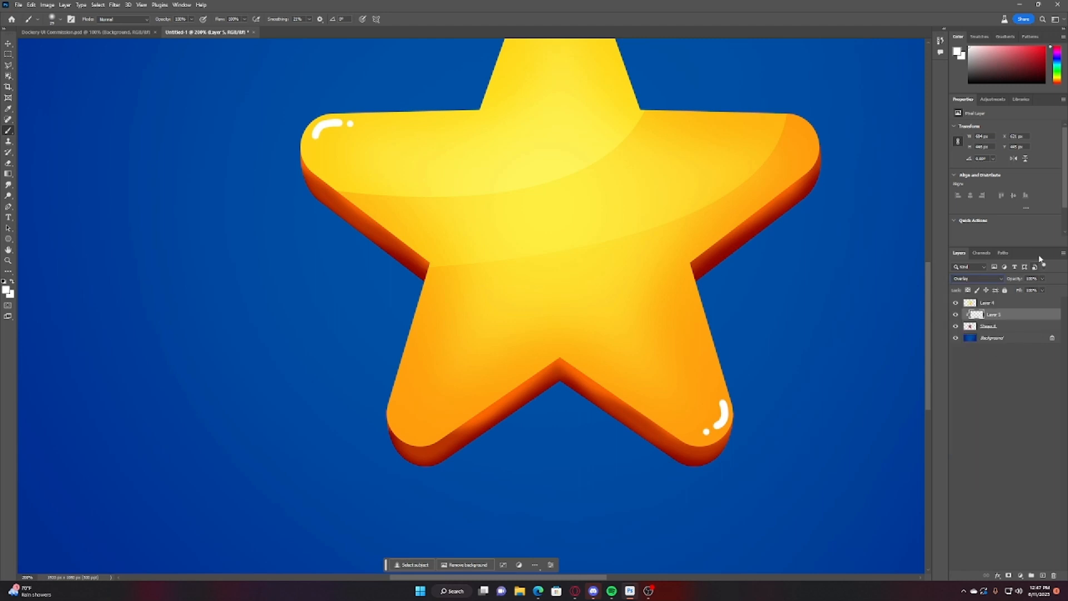
{"action": "left_click", "coordinate": [1042, 279]}
{"action": "left_click_drag", "start_coordinate": [1034, 289], "coordinate": [1029, 290]}
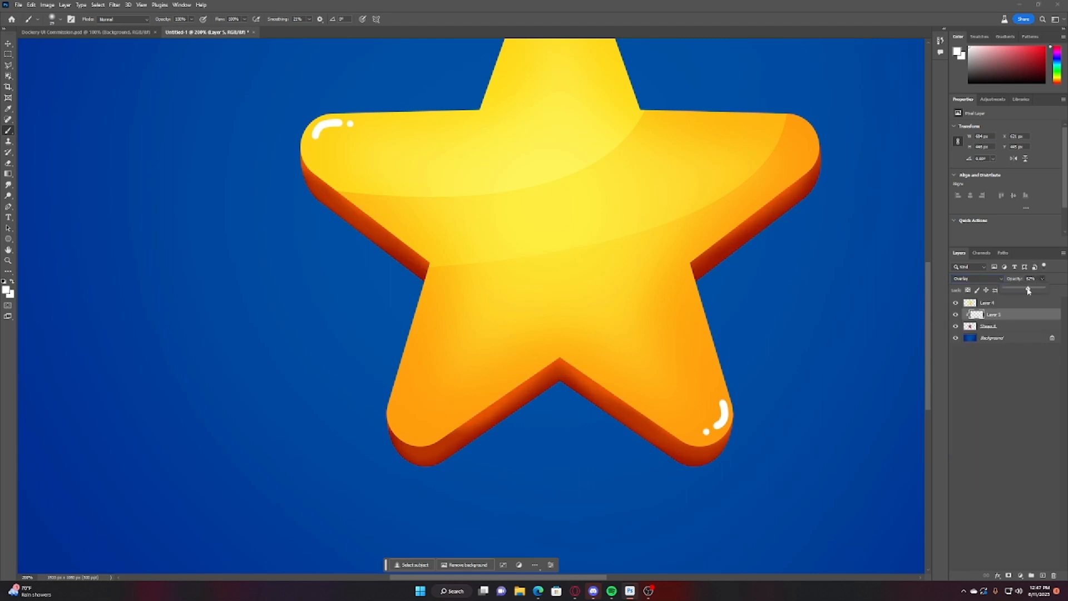
{"action": "scroll", "coordinate": [840, 334], "scroll_direction": "up", "scroll_amount": 3}
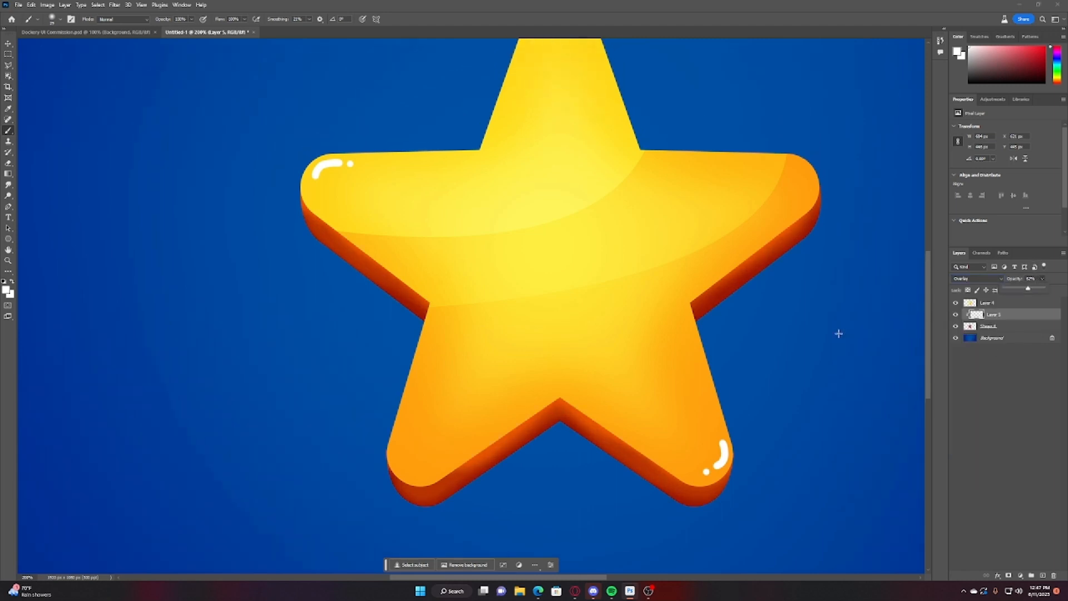
Add an Inner Shadow to the star face layer with a distance of 0 px and white as its colour
{"action": "left_click", "coordinate": [1009, 303]}
{"action": "right_click", "coordinate": [1013, 304]}
{"action": "left_click", "coordinate": [992, 247]}
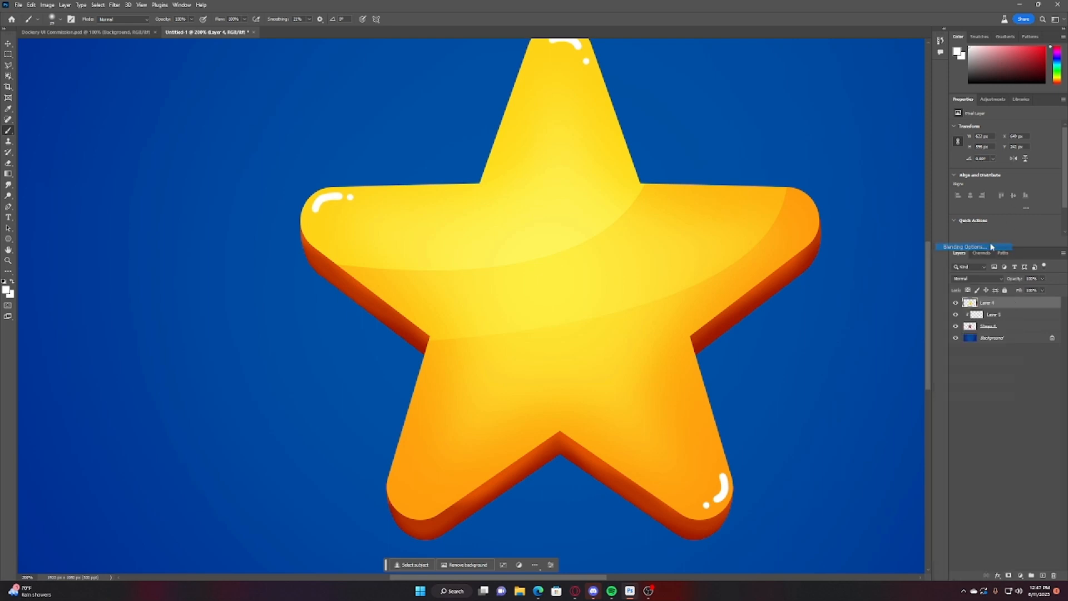
{"action": "left_click", "coordinate": [677, 425]}
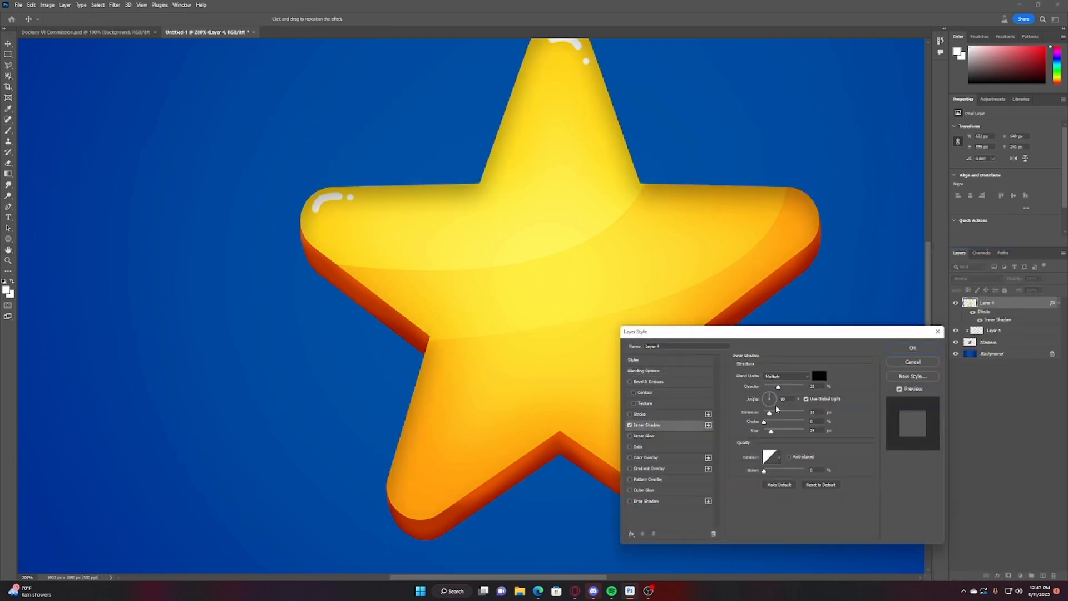
{"action": "left_click_drag", "start_coordinate": [770, 413], "coordinate": [725, 418]}
{"action": "left_click", "coordinate": [820, 376]}
{"action": "left_click_drag", "start_coordinate": [245, 421], "coordinate": [135, 381]}
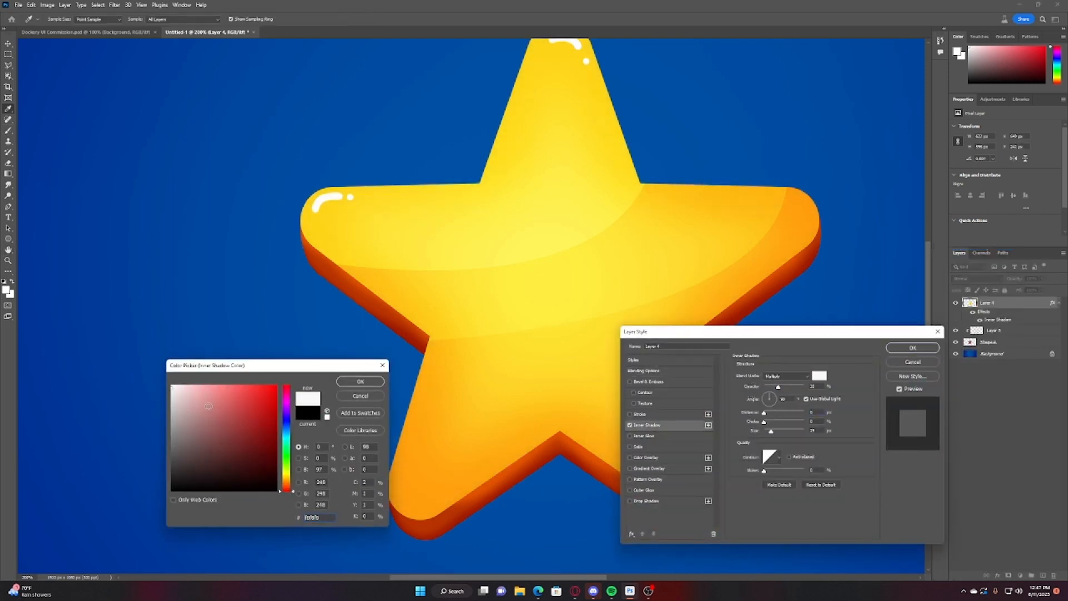
{"action": "type", "text": "ff0000"}
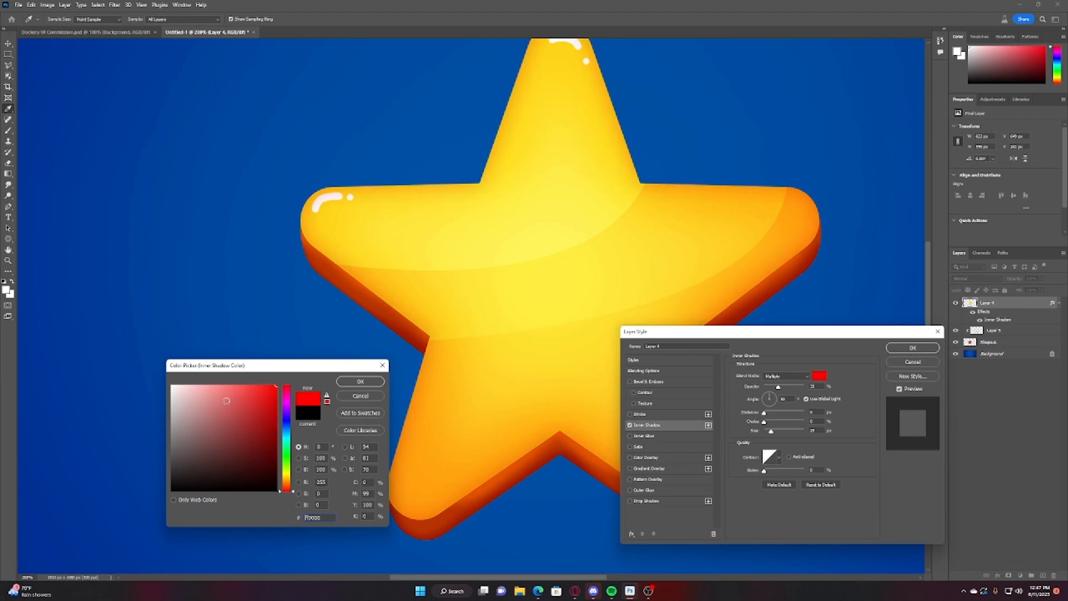
{"action": "left_click_drag", "start_coordinate": [226, 400], "coordinate": [164, 380]}
{"action": "left_click", "coordinate": [355, 383]}
Make the inner shadow a thin hard rim with 100% opacity, 100% choke and a small size, blended with Overlay
{"action": "mouse_move", "coordinate": [765, 421]}
{"action": "left_mouse_down"}
{"action": "mouse_move", "coordinate": [813, 429]}
{"action": "mouse_move", "coordinate": [778, 413]}
{"action": "mouse_move", "coordinate": [768, 434]}
{"action": "mouse_move", "coordinate": [763, 413]}
{"action": "mouse_move", "coordinate": [795, 432]}
{"action": "mouse_move", "coordinate": [766, 431]}
{"action": "left_mouse_up"}
{"action": "left_click", "coordinate": [781, 379]}
{"action": "left_click", "coordinate": [779, 383]}
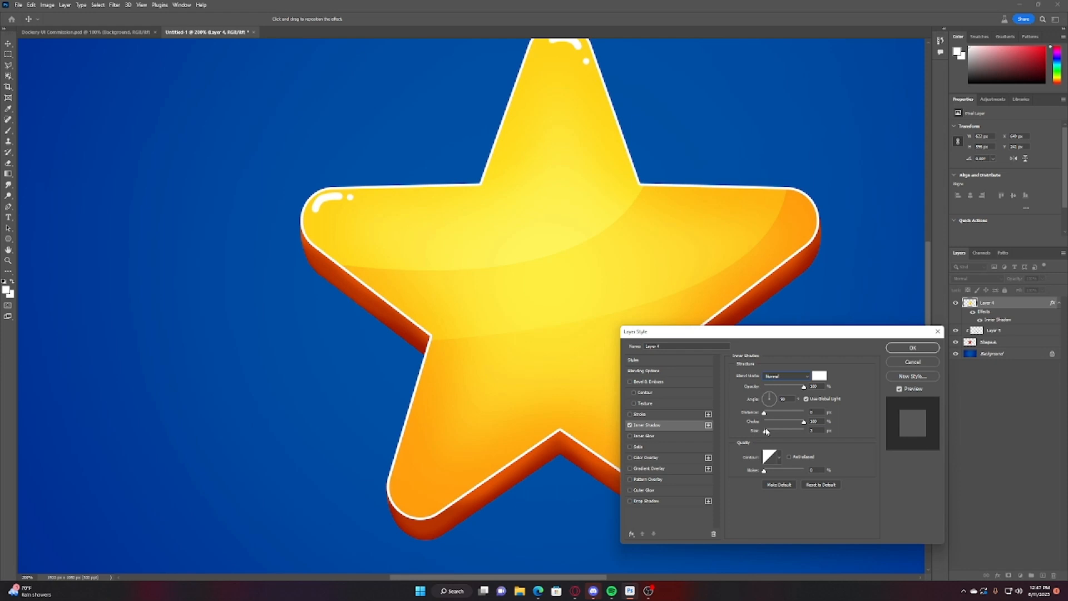
{"action": "left_click", "coordinate": [781, 376]}
{"action": "left_click", "coordinate": [781, 474]}
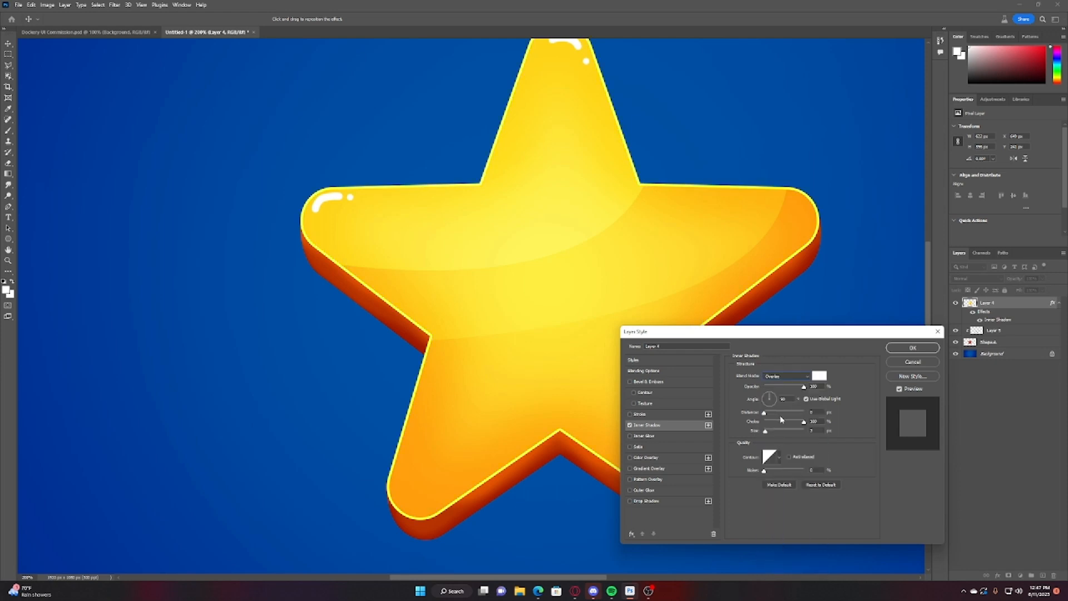
Lower the inner shadow's opacity to about 45%, fine-tune its size and apply the layer style
{"action": "left_click", "coordinate": [782, 386]}
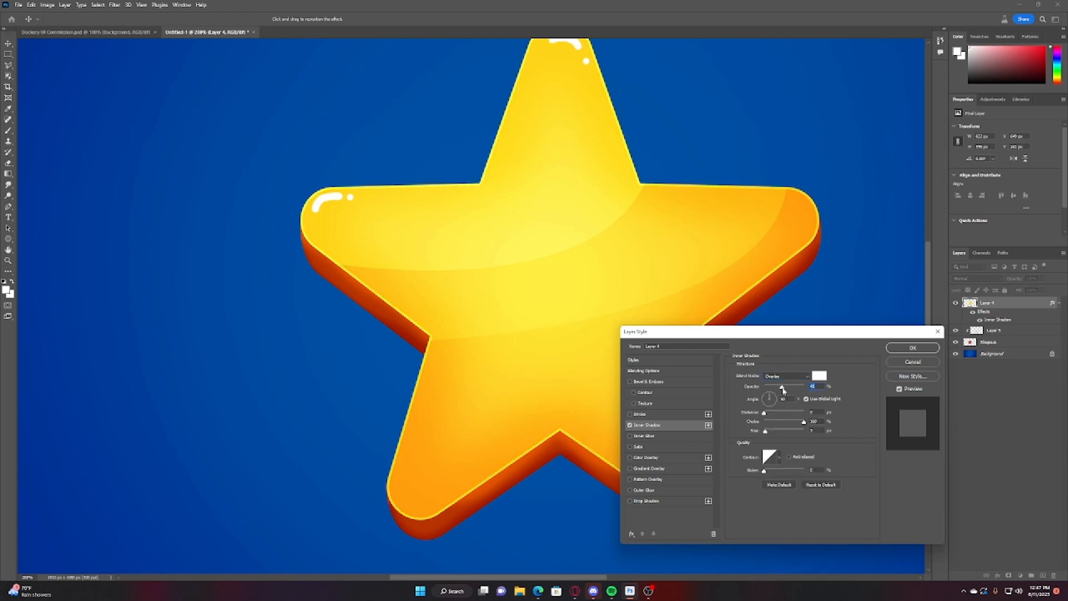
{"action": "key", "text": "ctrl+minus"}
{"action": "key", "text": "ctrl+minus"}
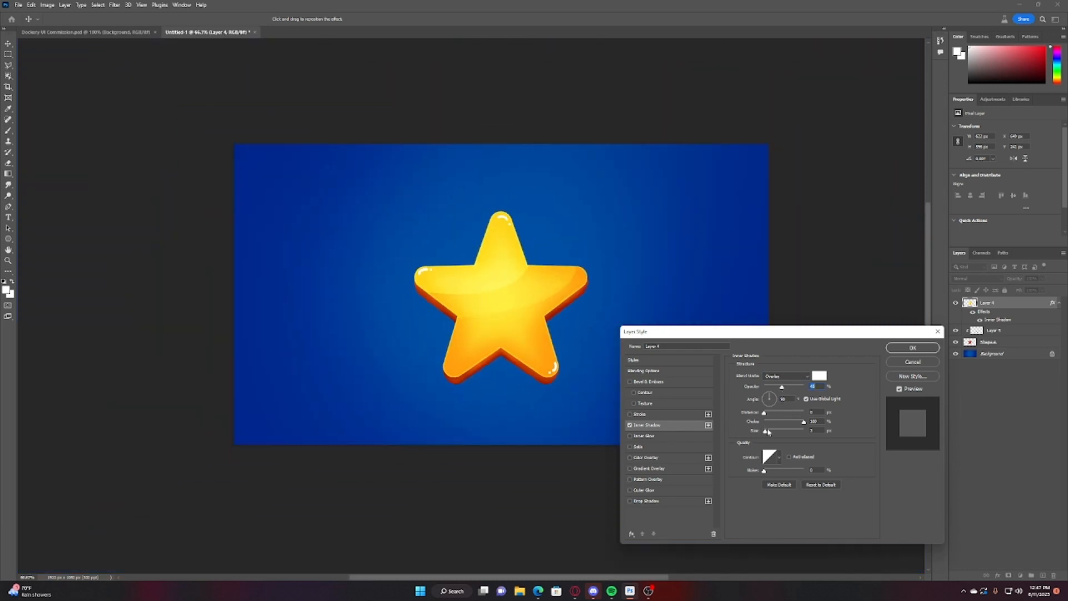
{"action": "left_click_drag", "start_coordinate": [768, 432], "coordinate": [767, 431]}
{"action": "left_click", "coordinate": [895, 349]}
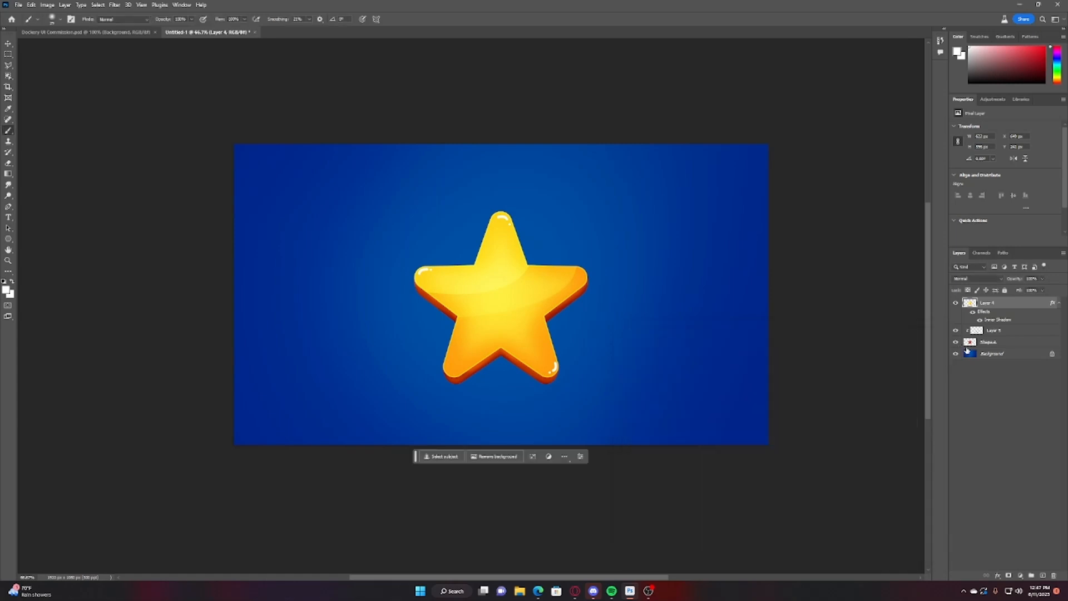
Merge the star's face, shading and side layers into one layer and add an outside Stroke in dark reddish brown #501606
{"action": "left_click", "coordinate": [997, 344], "text": "shift"}
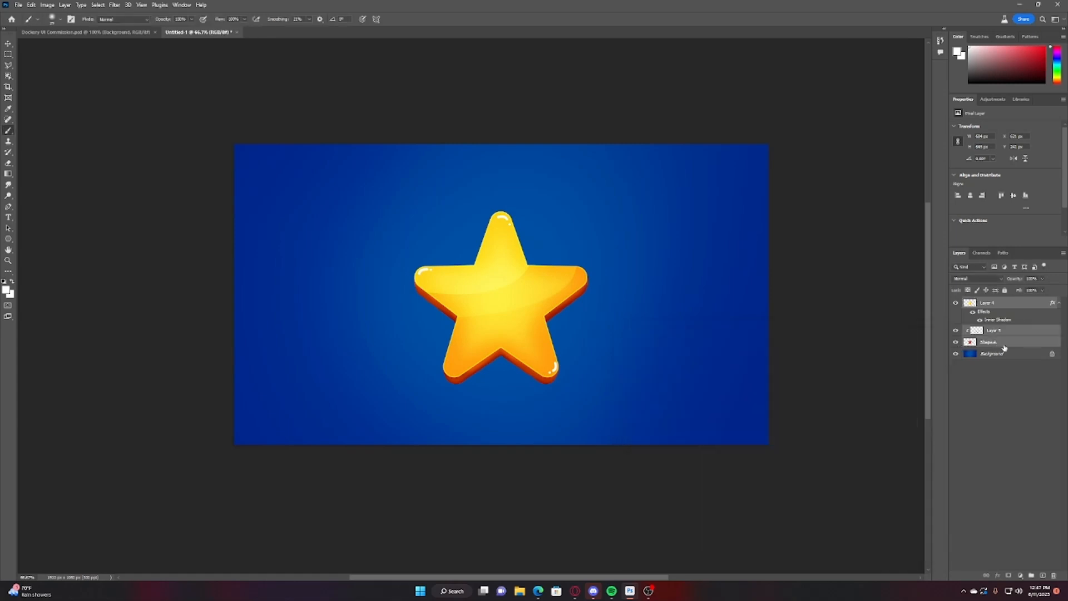
{"action": "key", "text": "ctrl+e"}
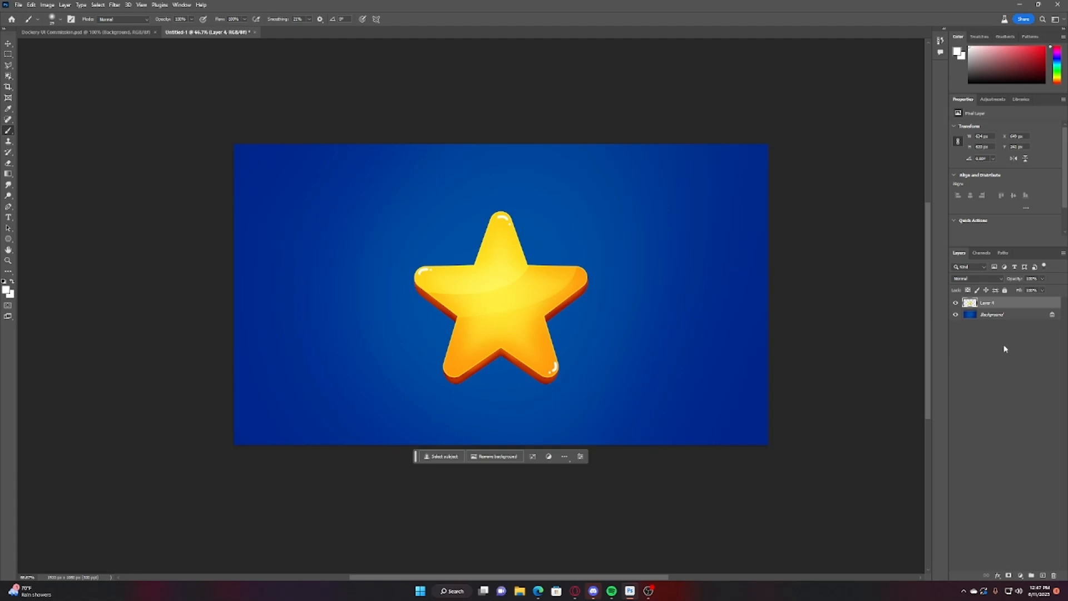
{"action": "right_click", "coordinate": [999, 303]}
{"action": "left_click", "coordinate": [940, 246]}
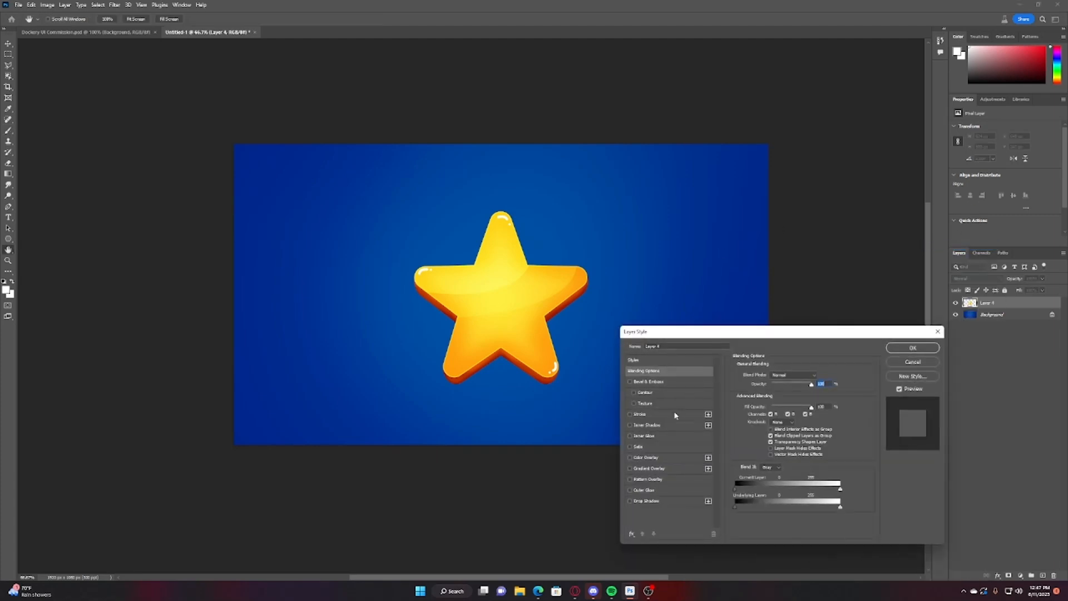
{"action": "left_click", "coordinate": [674, 415]}
{"action": "left_click", "coordinate": [753, 434]}
{"action": "left_click_drag", "start_coordinate": [591, 386], "coordinate": [511, 391]}
{"action": "left_click_drag", "start_coordinate": [261, 457], "coordinate": [269, 458]}
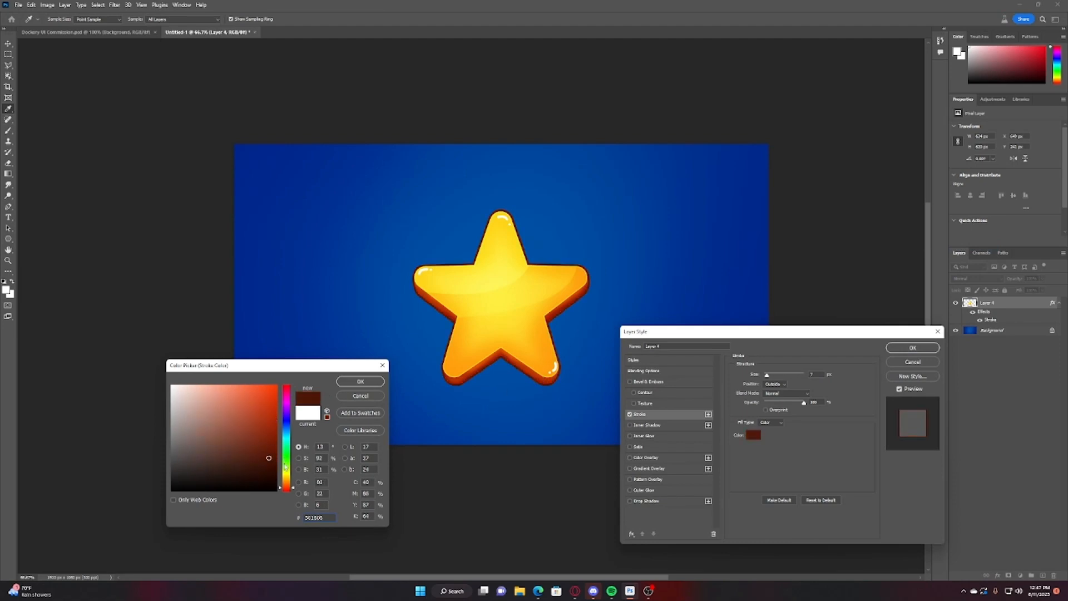
{"action": "left_click", "coordinate": [360, 381]}
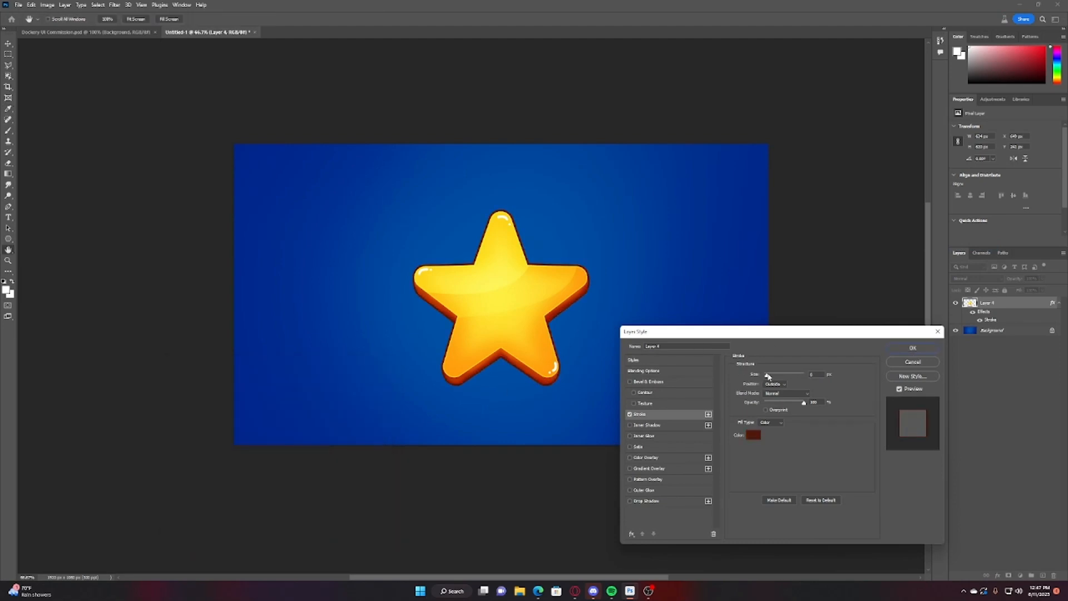
Fine-tune the width of the star's dark outline stroke and apply the layer style
{"action": "left_click_drag", "start_coordinate": [768, 376], "coordinate": [770, 376]}
{"action": "key", "text": "ctrl+plus"}
{"action": "key", "text": "ctrl+plus"}
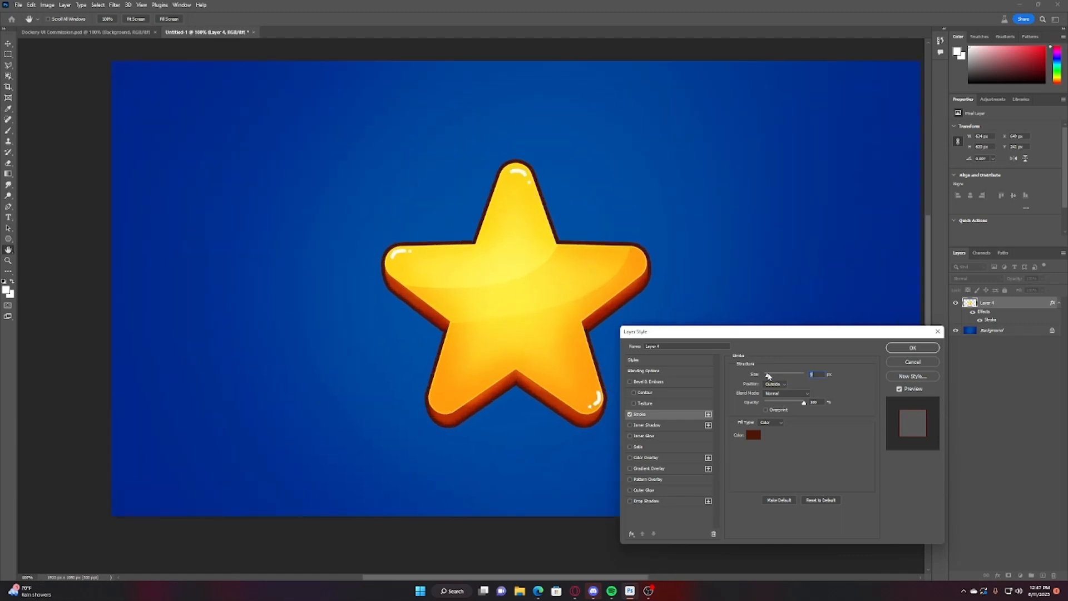
{"action": "left_click", "coordinate": [936, 348]}
{"action": "key", "text": "ctrl+minus"}
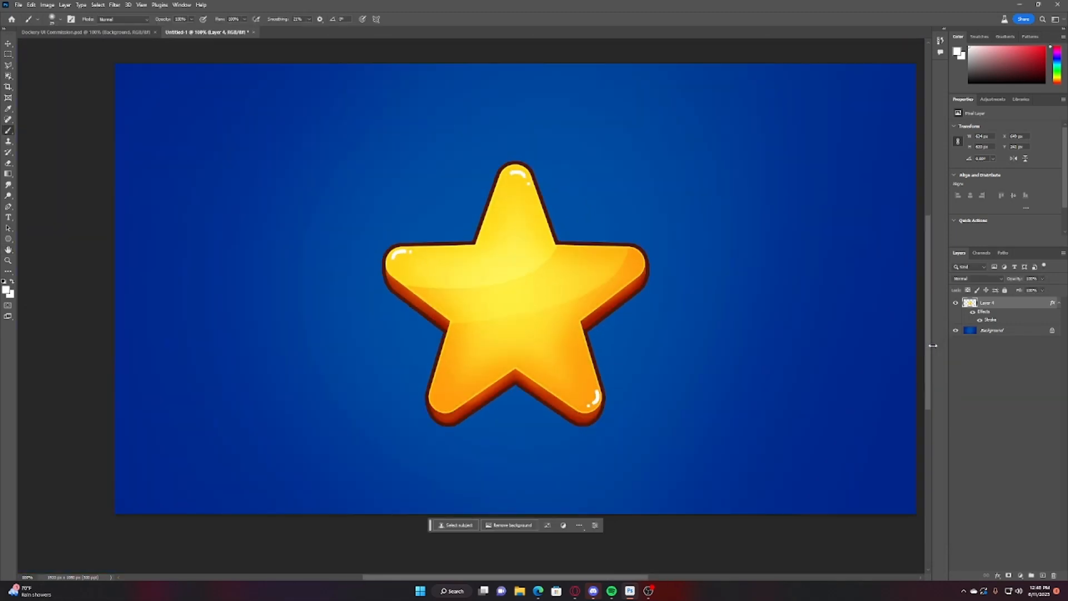
{"action": "left_click", "coordinate": [648, 591]}
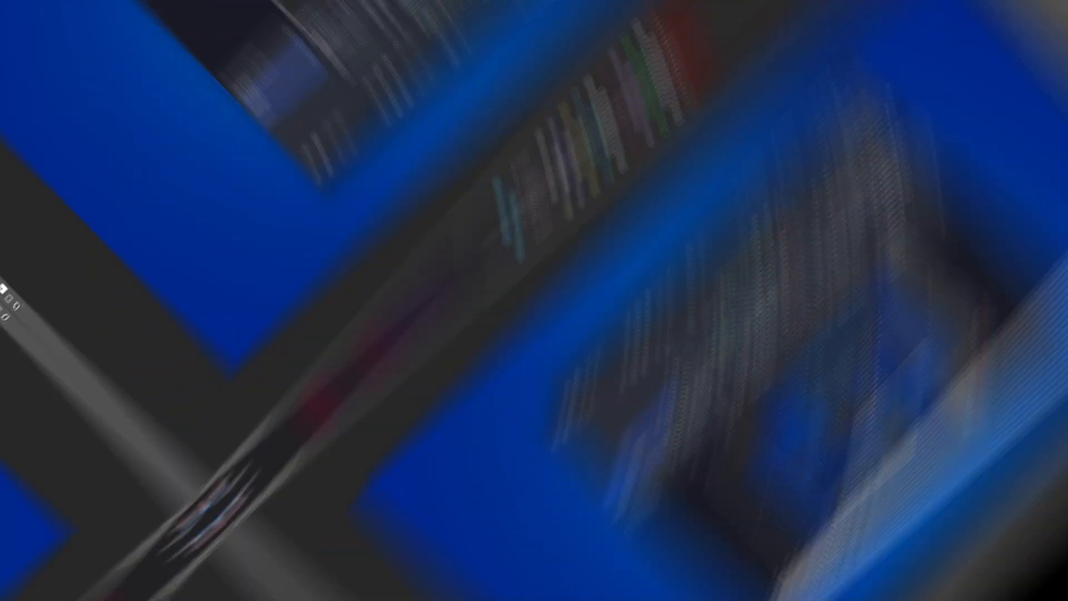